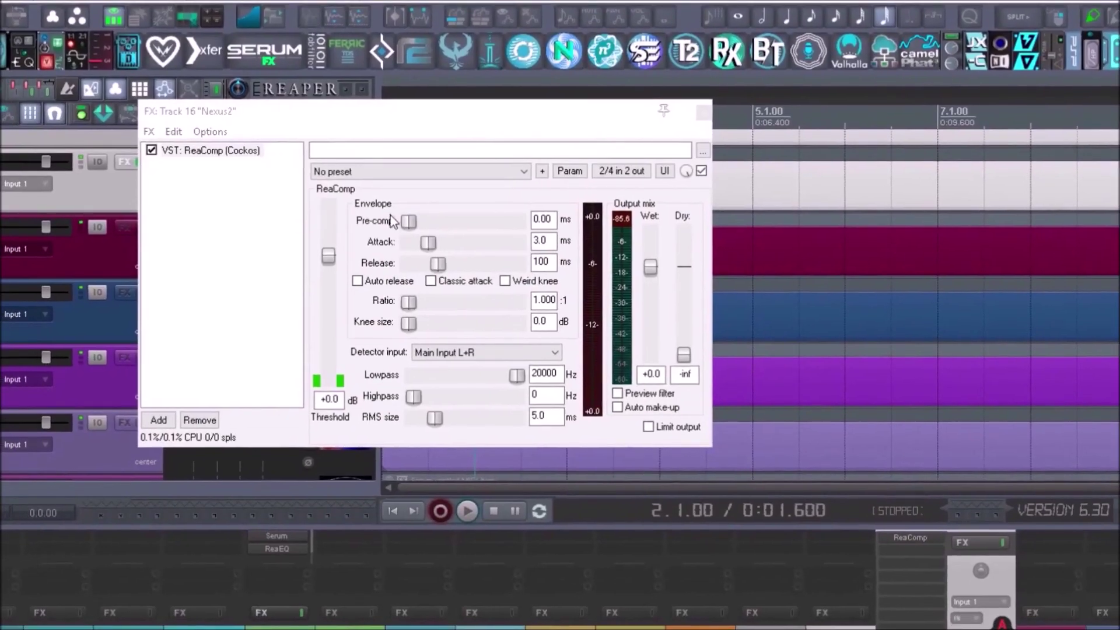
Load the 'stock - Death Metal kick' ReaComp preset, then set ReaSynth decay to 5413 ms and volume to +1.13 dB.
left_click(528, 172)
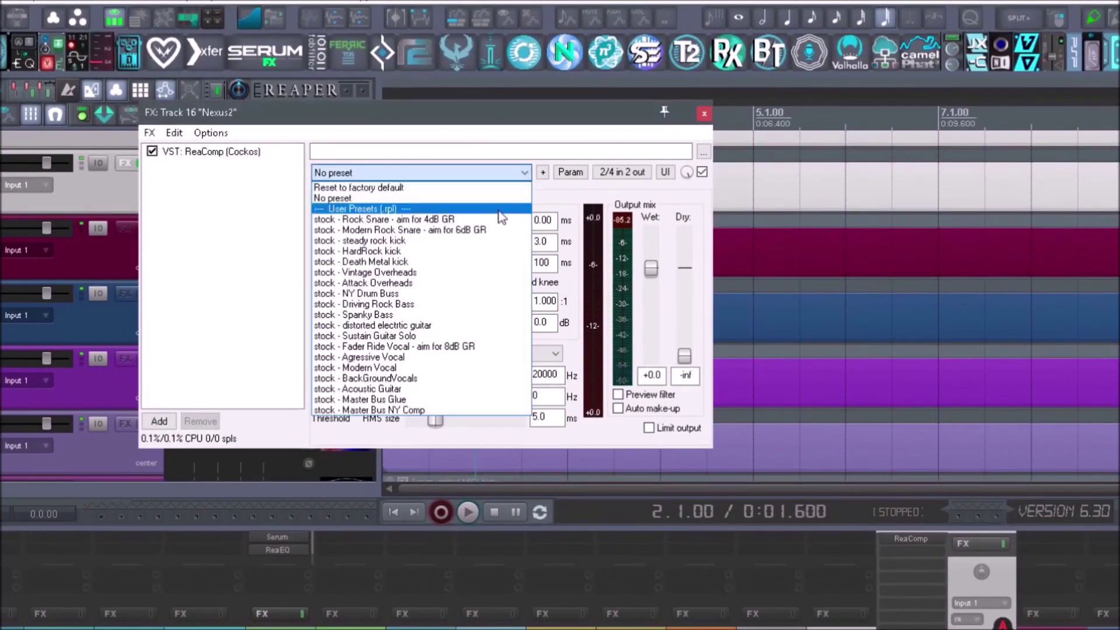
left_click(454, 266)
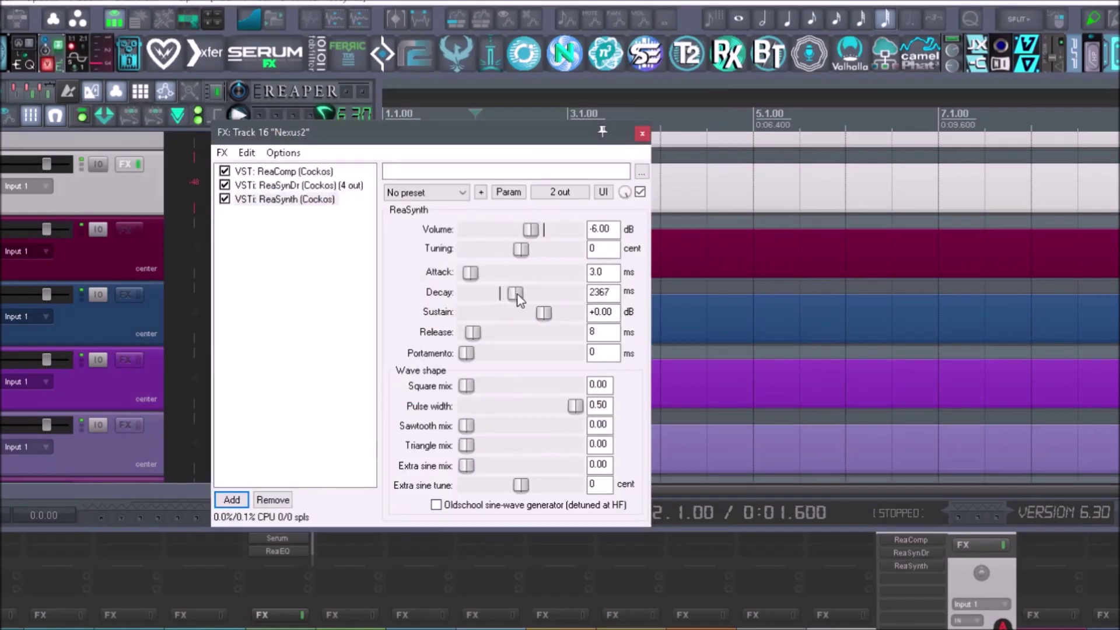
left_click_drag(512, 292, 537, 293)
left_click_drag(533, 227, 549, 230)
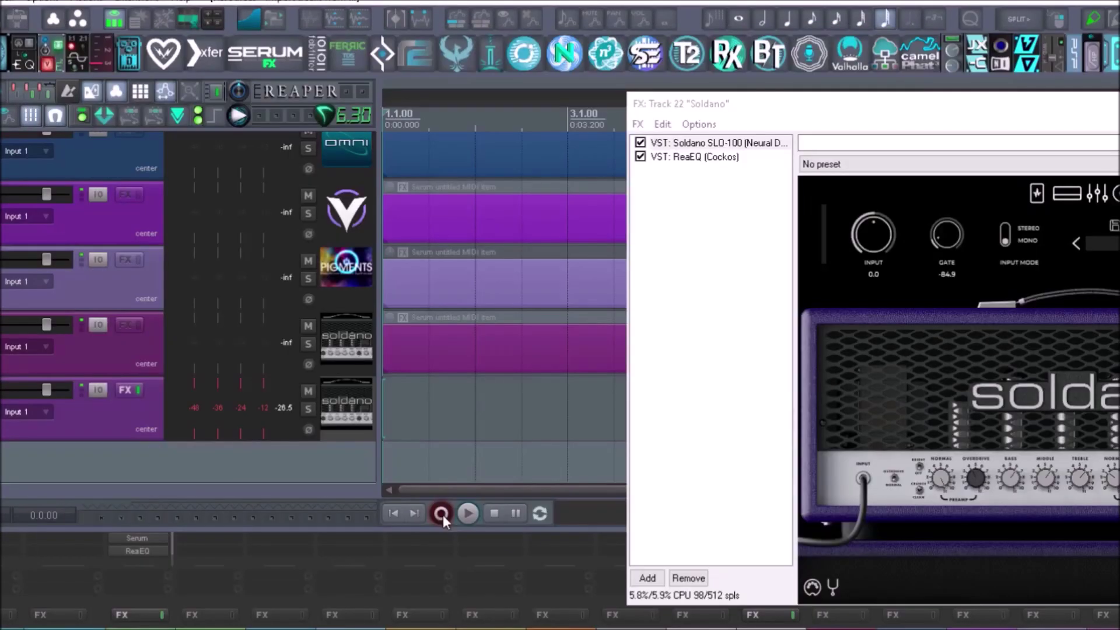
Record a take on the Soldano track, play it back from bar 2.1.00, and bring its effects window forward.
left_click(442, 512)
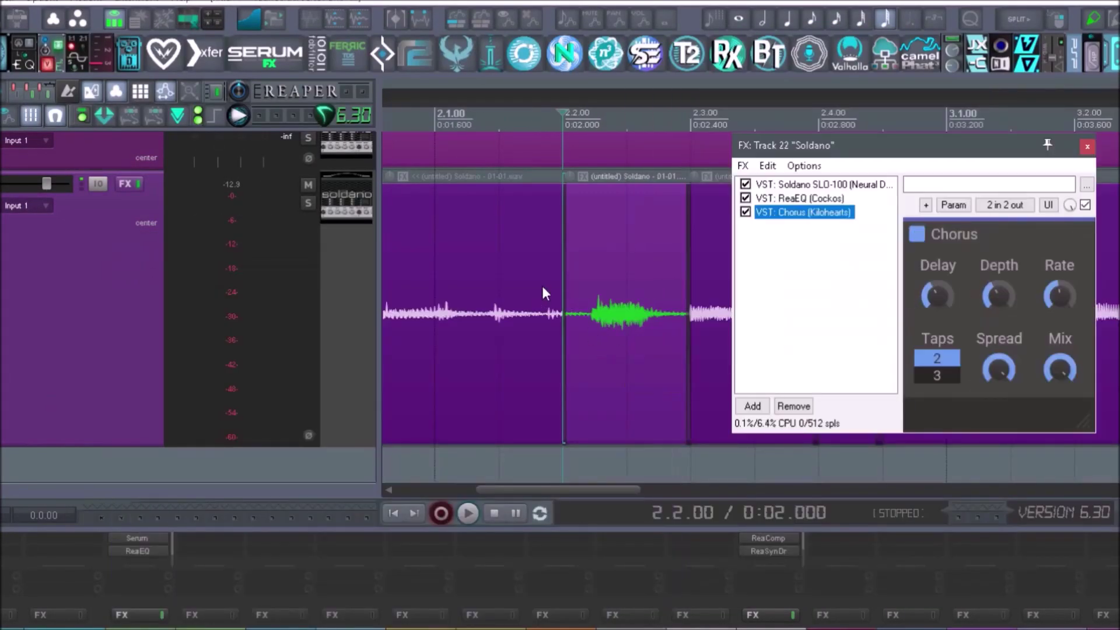
key("space")
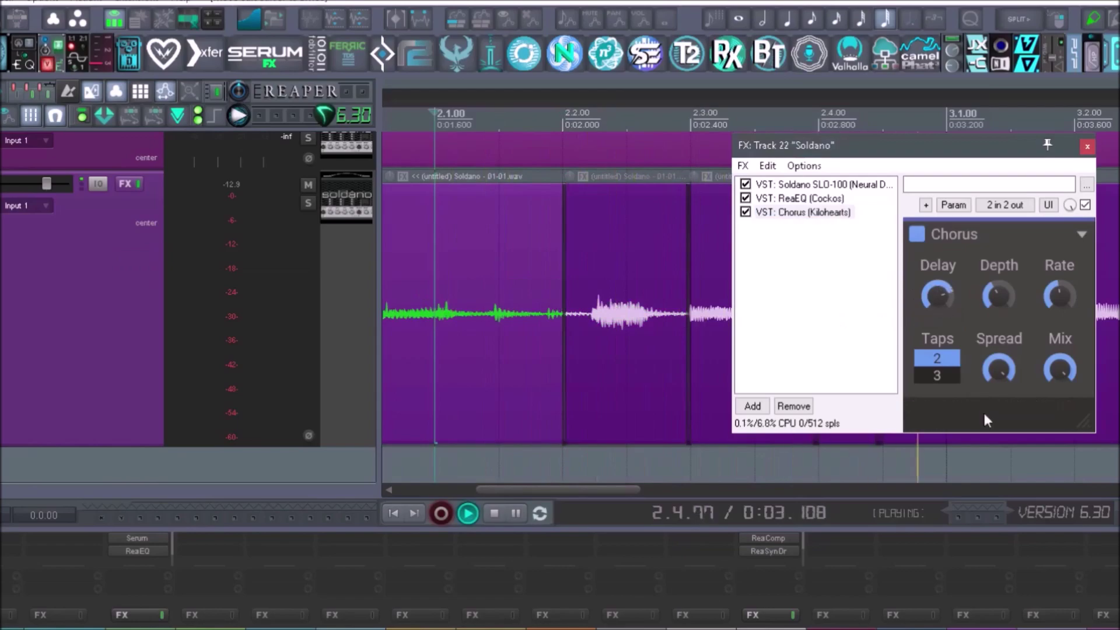
left_click(469, 514)
left_click(1050, 178)
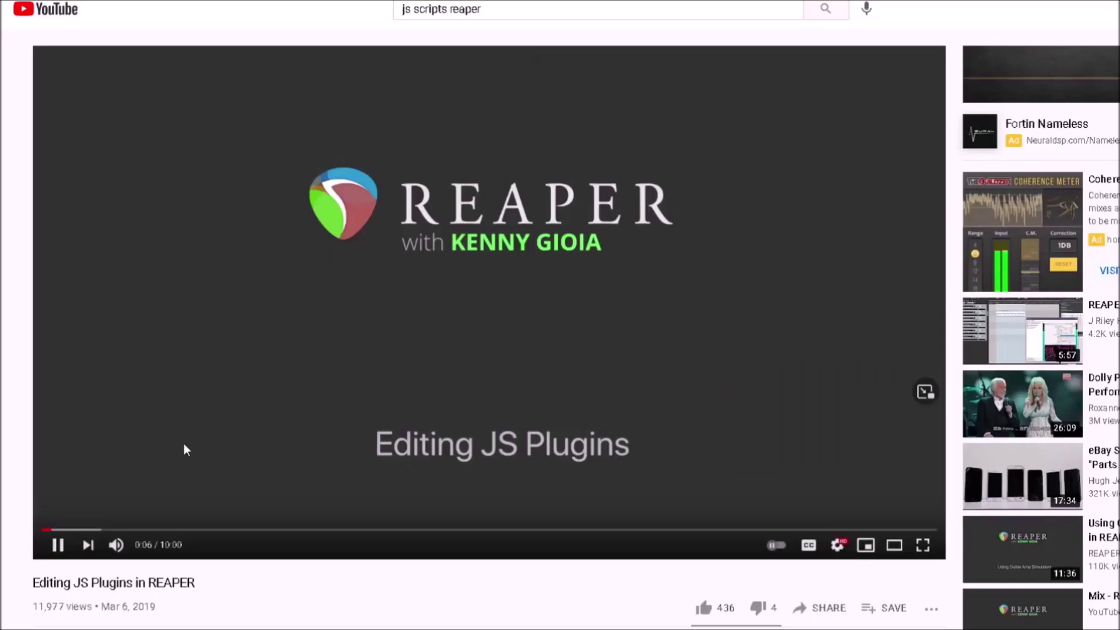
Skip through the JS plugins video to 0:35, 1:42 and further ahead.
left_click(94, 530)
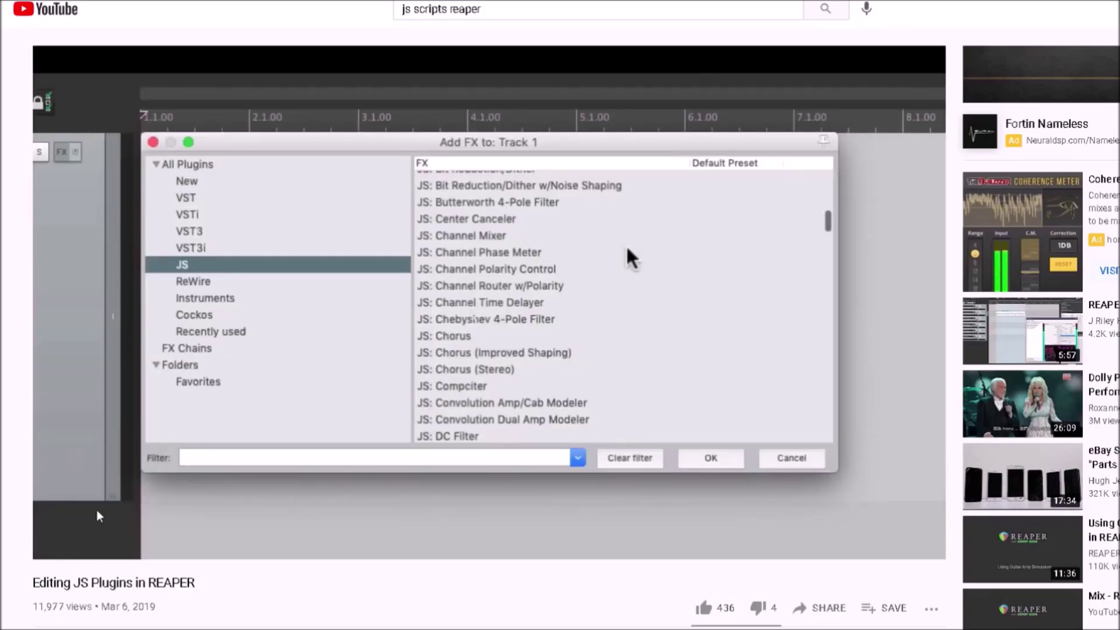
left_click(193, 529)
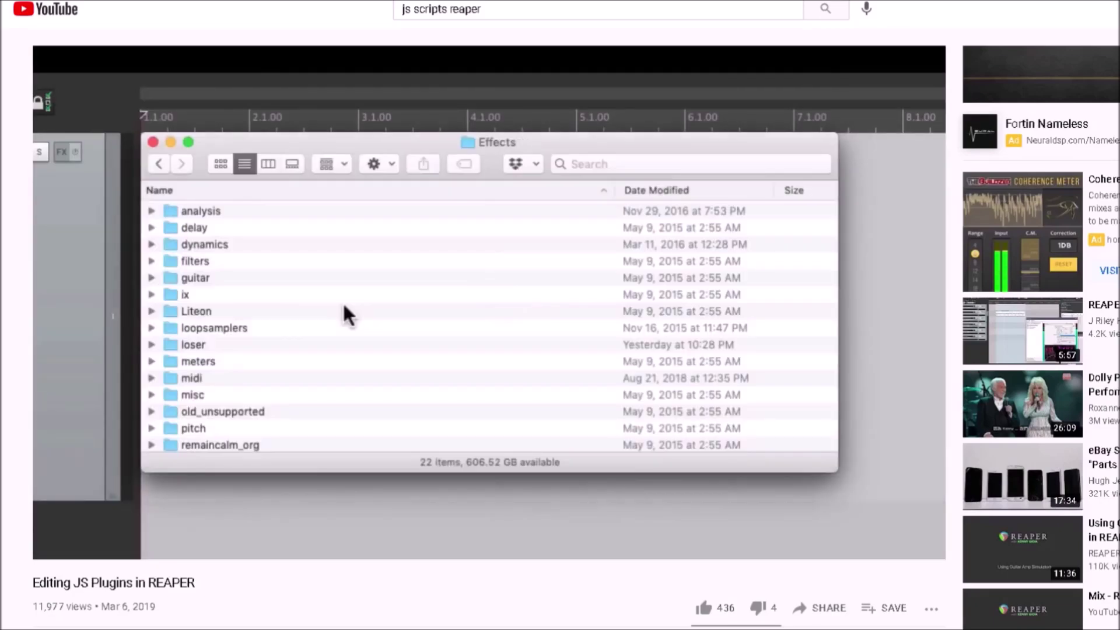
left_click(301, 530)
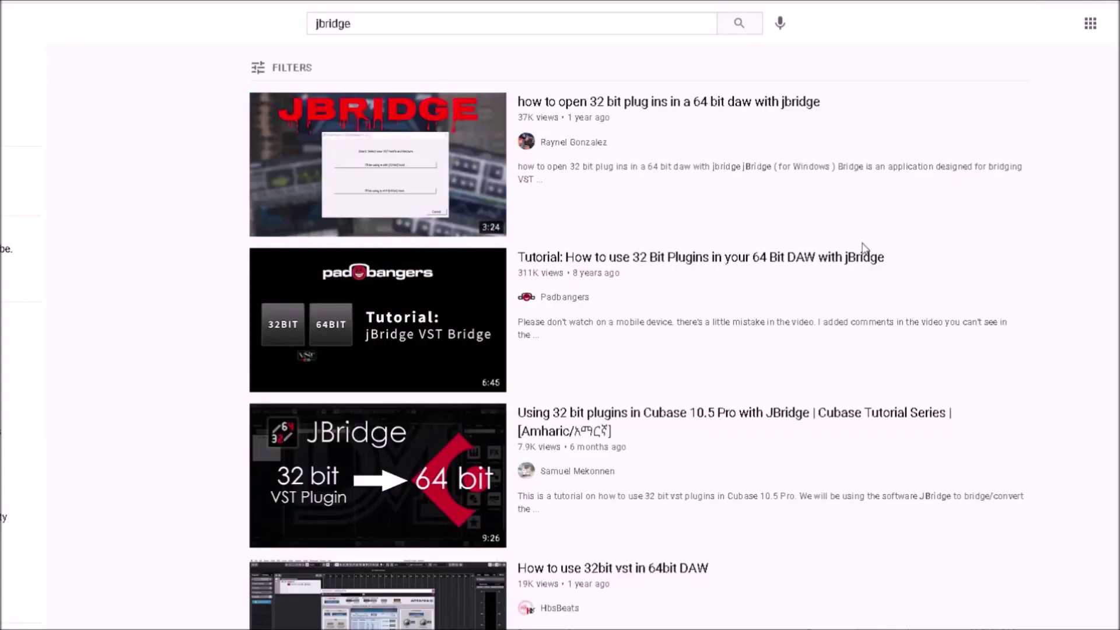
Scroll through the jbridge results, then close the activation dialog and view Auto Looper's settings.
scroll(865, 248, "down", 8)
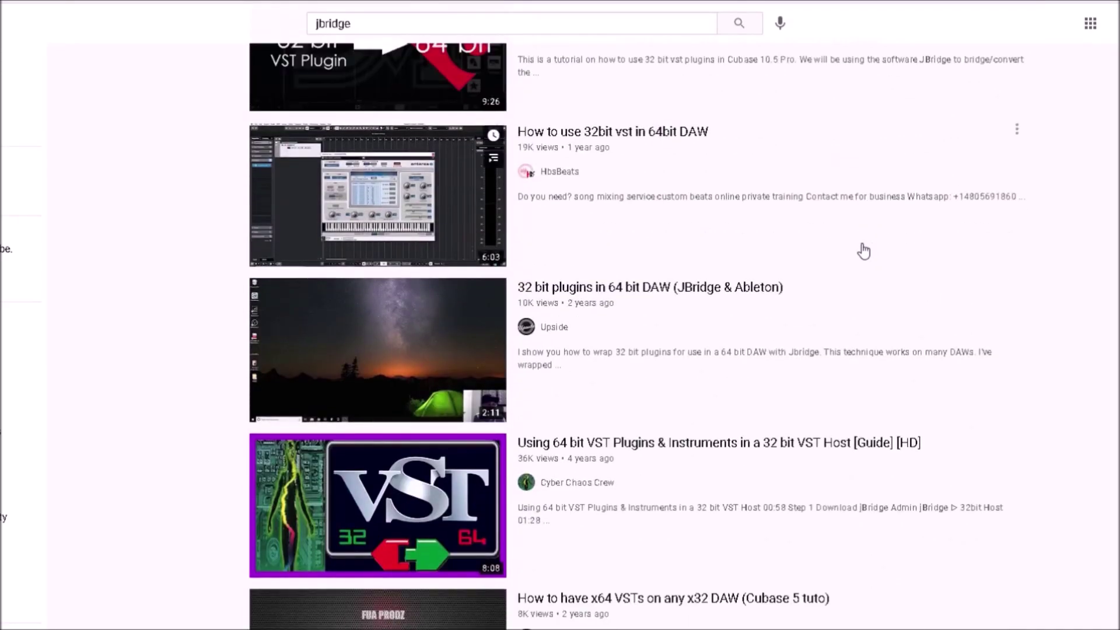
scroll(864, 250, "down", 6)
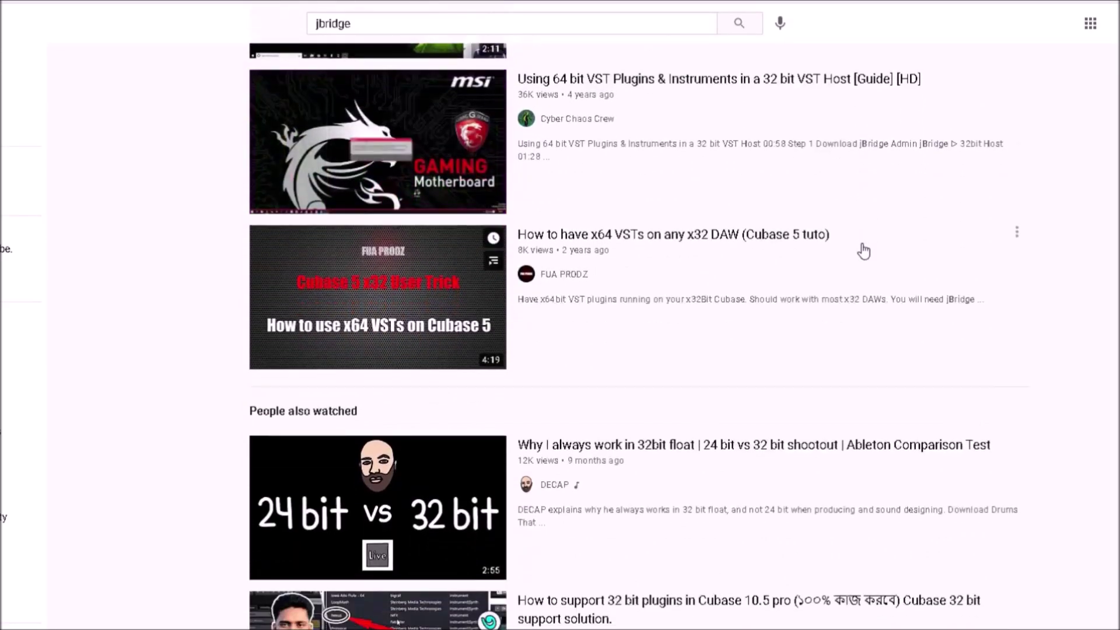
scroll(864, 251, "down", 4)
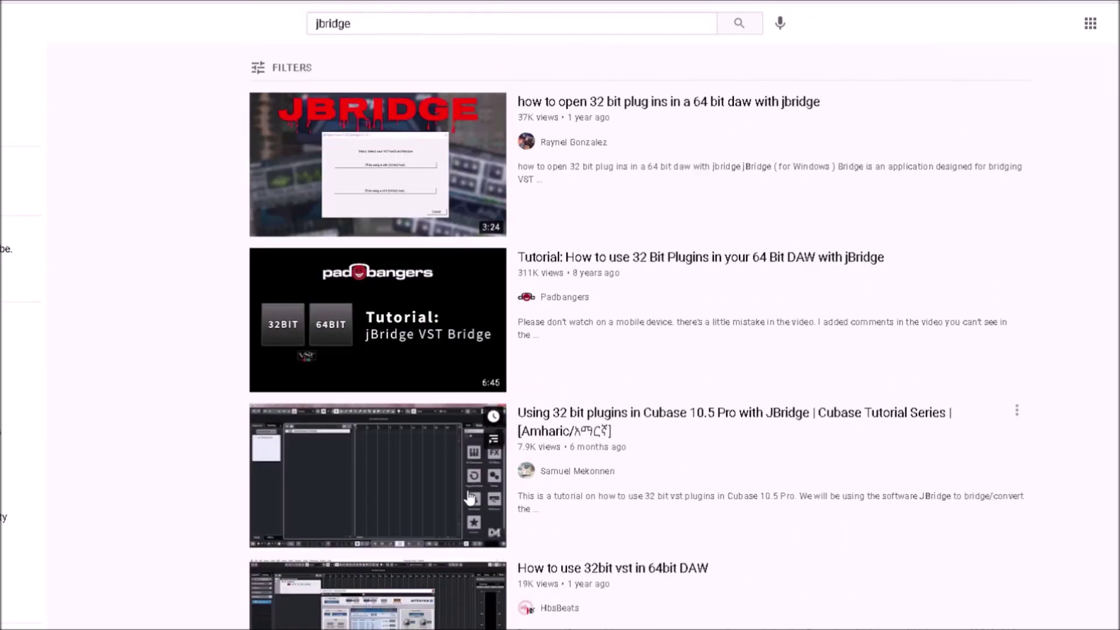
scroll(466, 450, "down", 3)
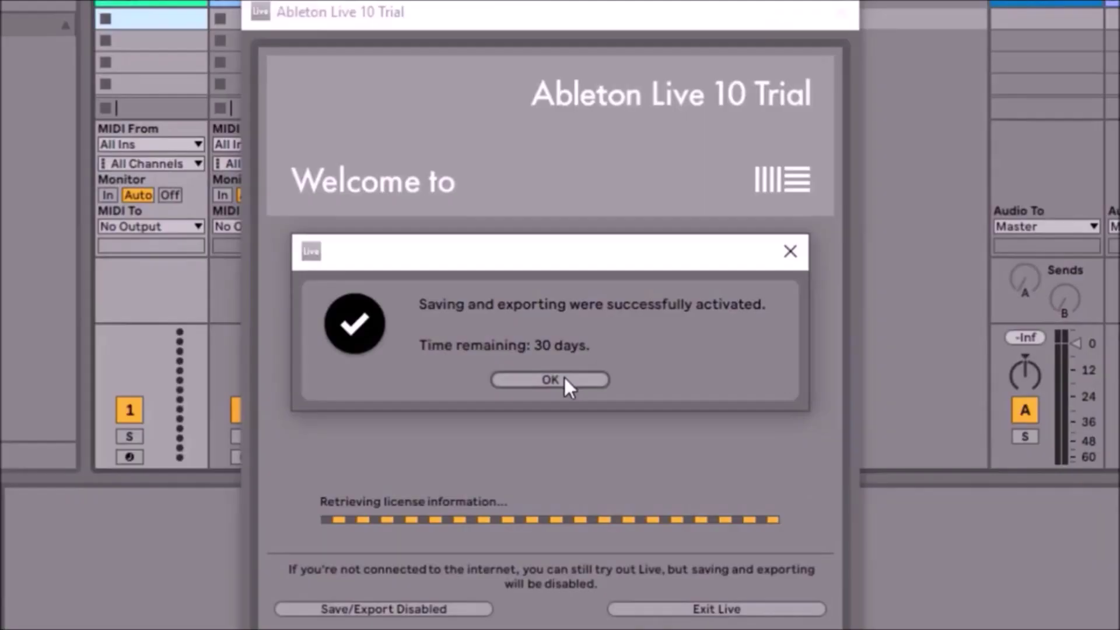
left_click(564, 378)
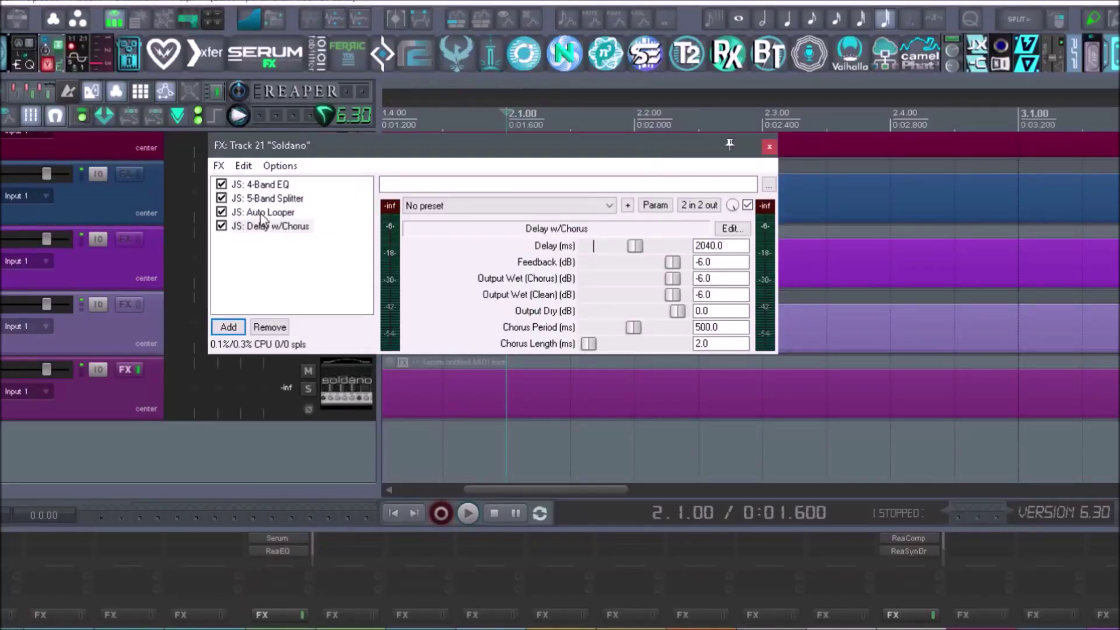
left_click(265, 212)
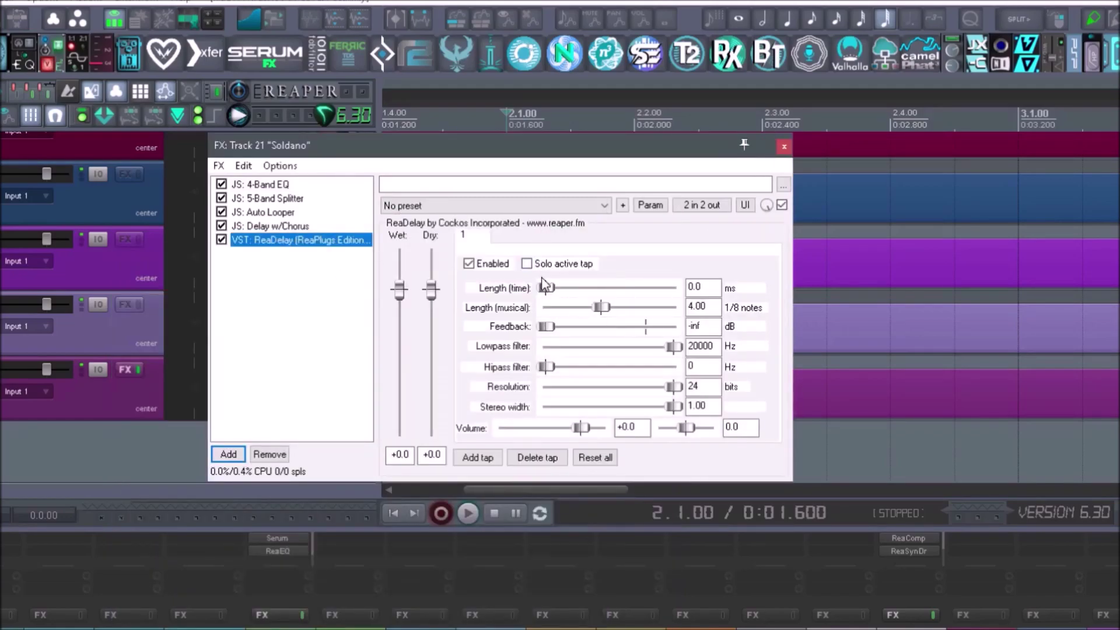
Set ReaDelay's time to 265.6 ms and add ReaEQ to the Soldano track.
left_click_drag(546, 287, 575, 288)
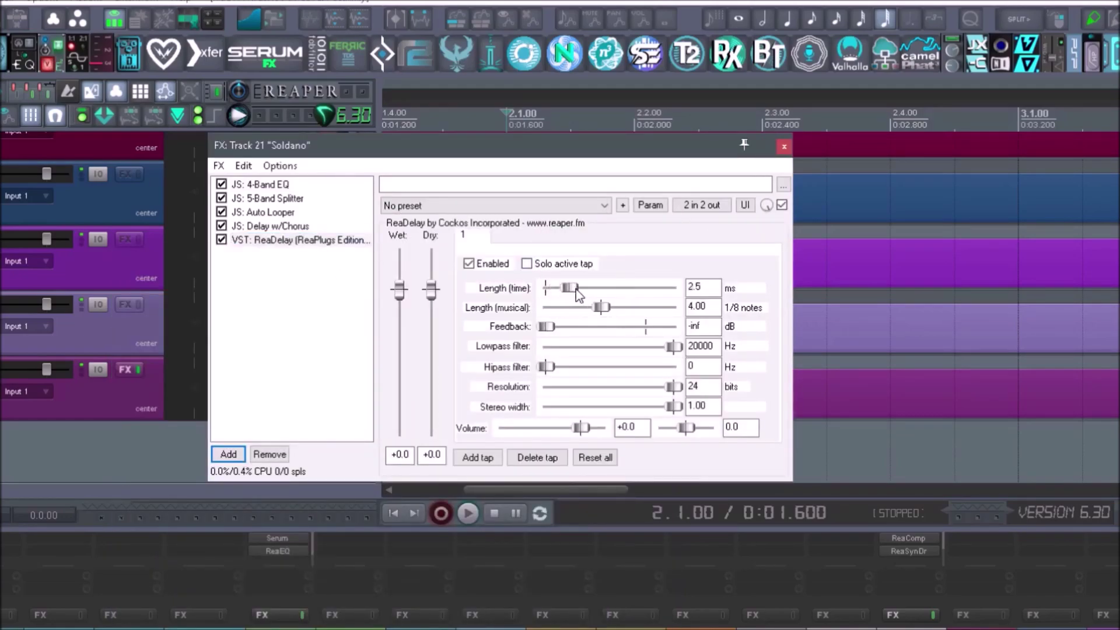
left_click(238, 458)
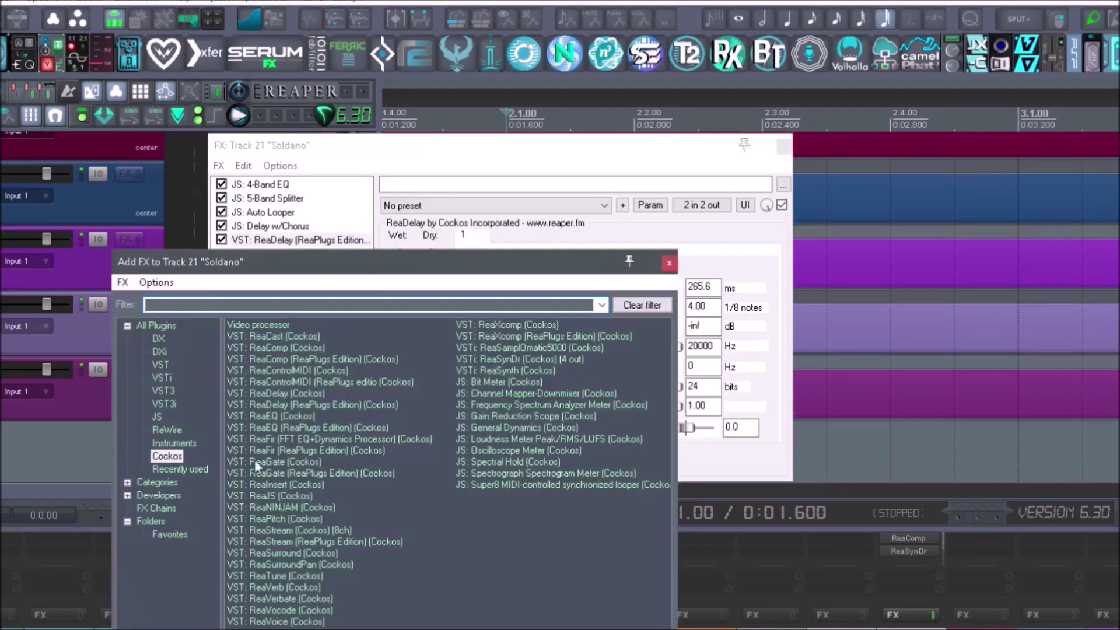
double_click(302, 417)
Boost EQ band 3 near 1394 Hz and try several presets, ending on Basic 11 band BackGroundVocals.
left_click_drag(572, 282, 586, 268)
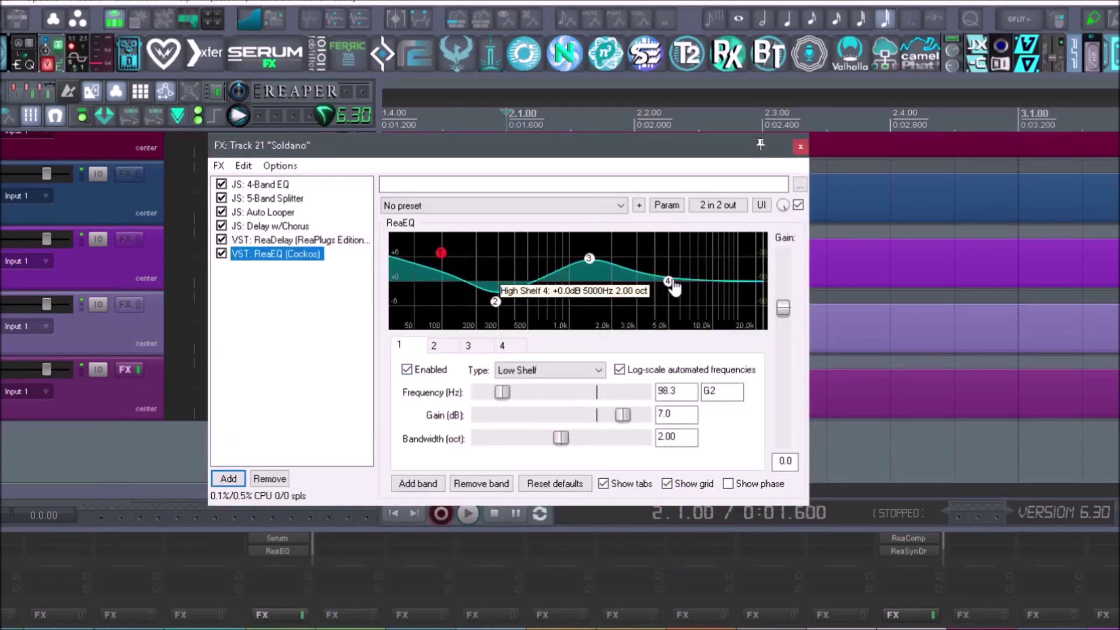
left_click(505, 206)
left_click(443, 304)
left_click(505, 205)
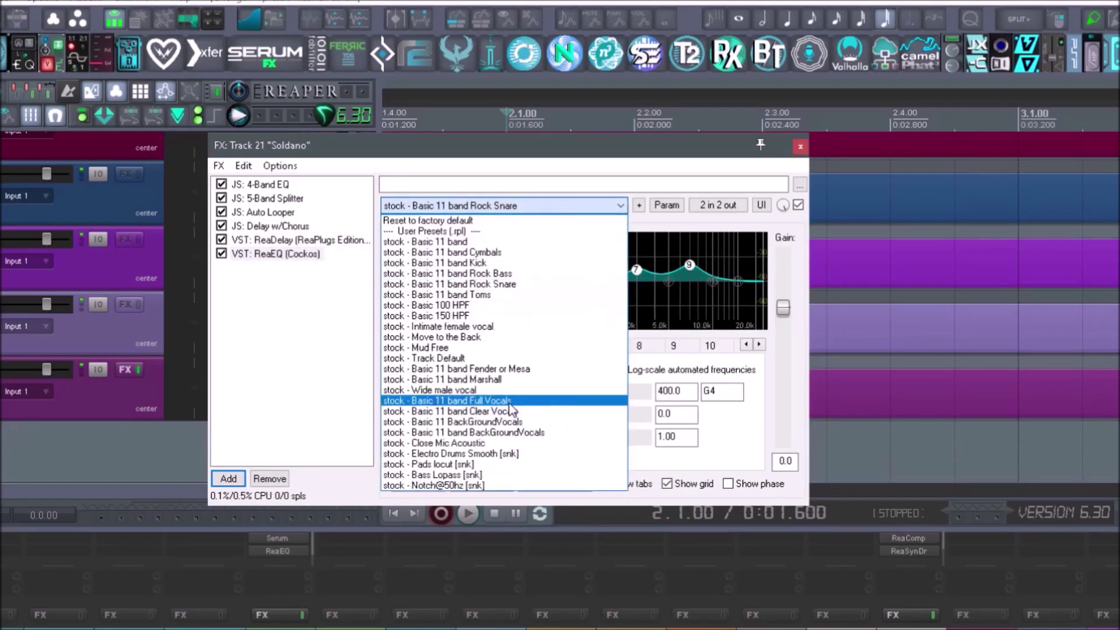
left_click(443, 407)
left_click(505, 206)
left_click(602, 395)
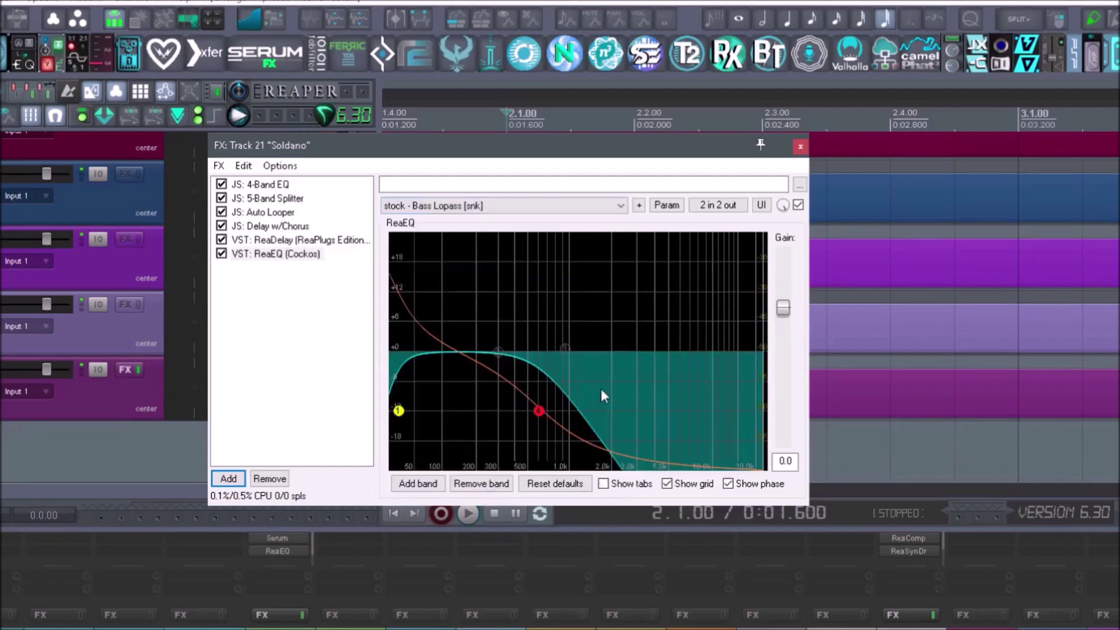
left_click(475, 205)
left_click(478, 432)
Show ReaEQ's curve embedded in the track controls and add two new EQ bands.
right_click(280, 254)
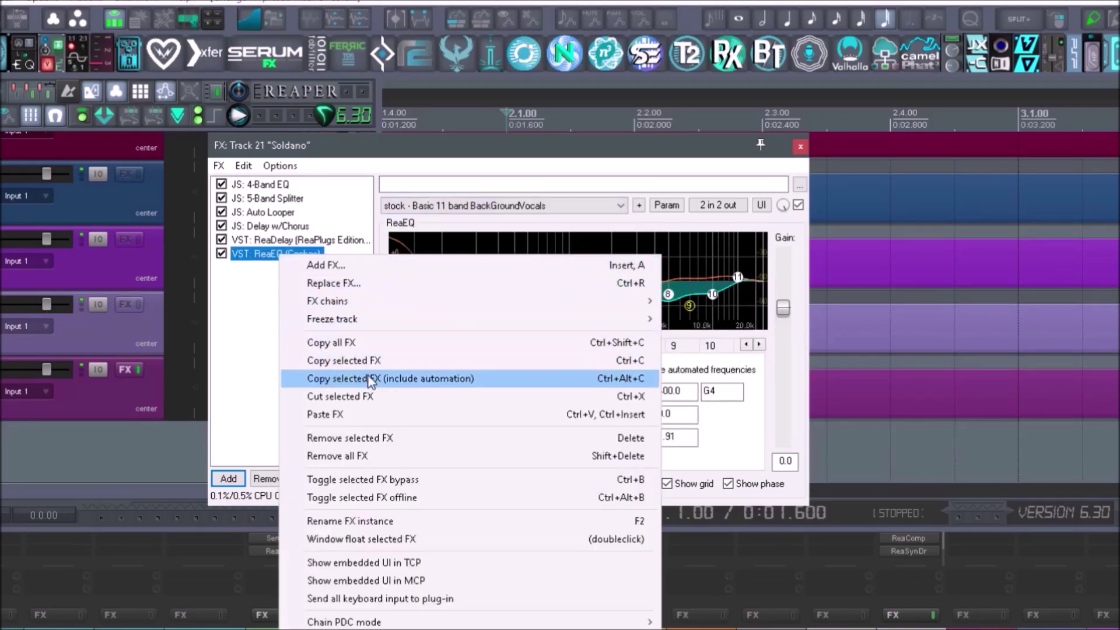
left_click(413, 563)
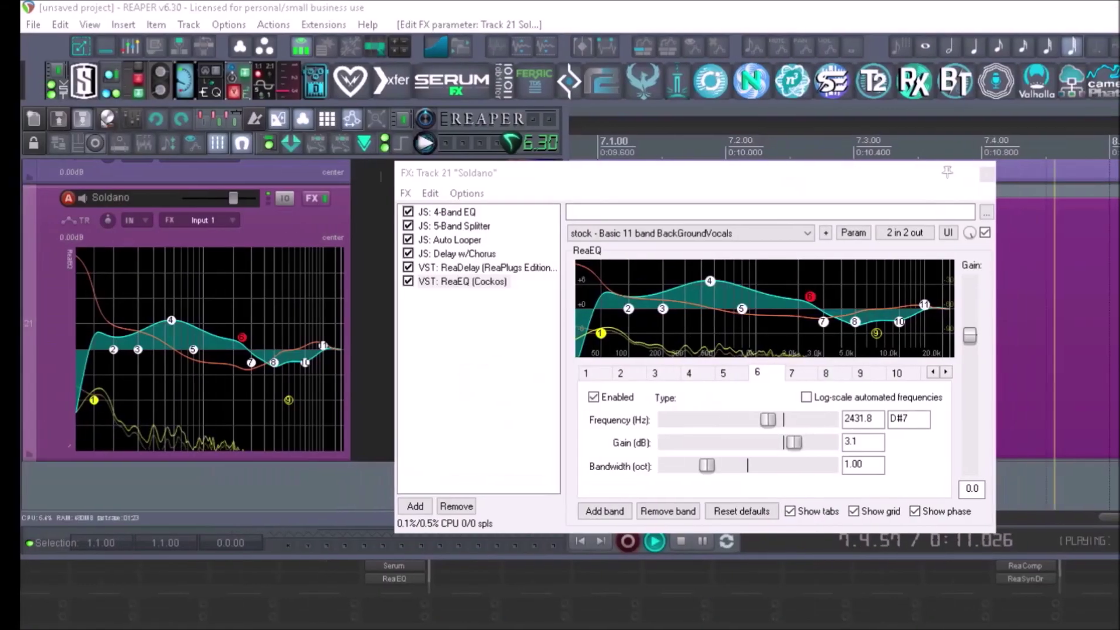
double_click(213, 362)
left_click_drag(213, 361, 189, 377)
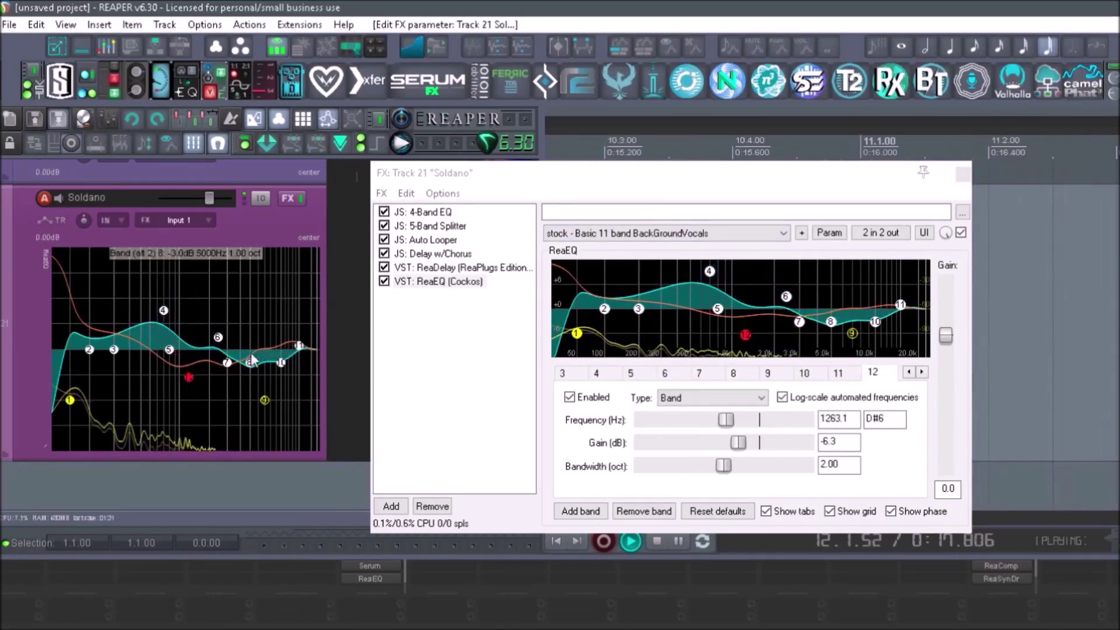
double_click(278, 311)
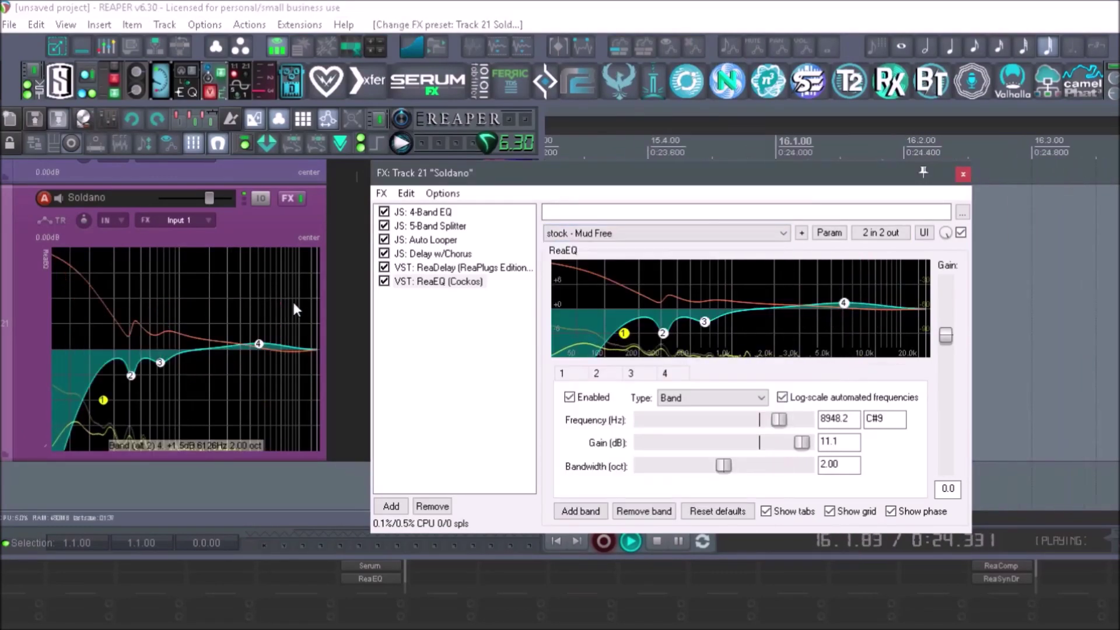
Add ReaXcomp to the Soldano track and show its controls embedded in the track controls.
left_click(461, 267)
right_click(435, 267)
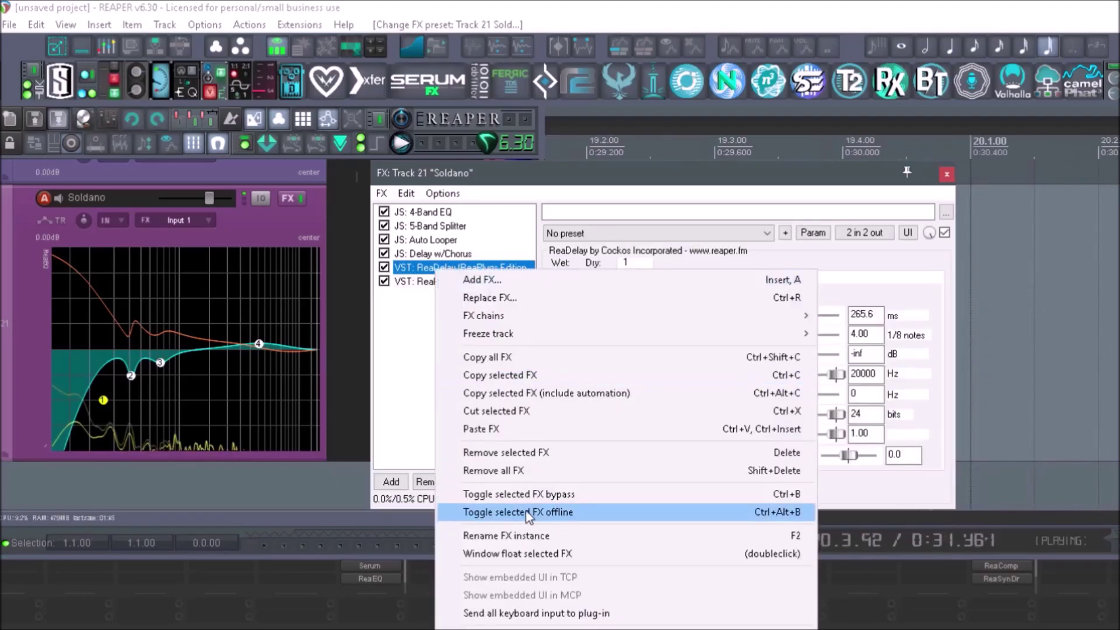
key("Escape")
left_click(461, 282)
double_click(458, 327)
double_click(584, 601)
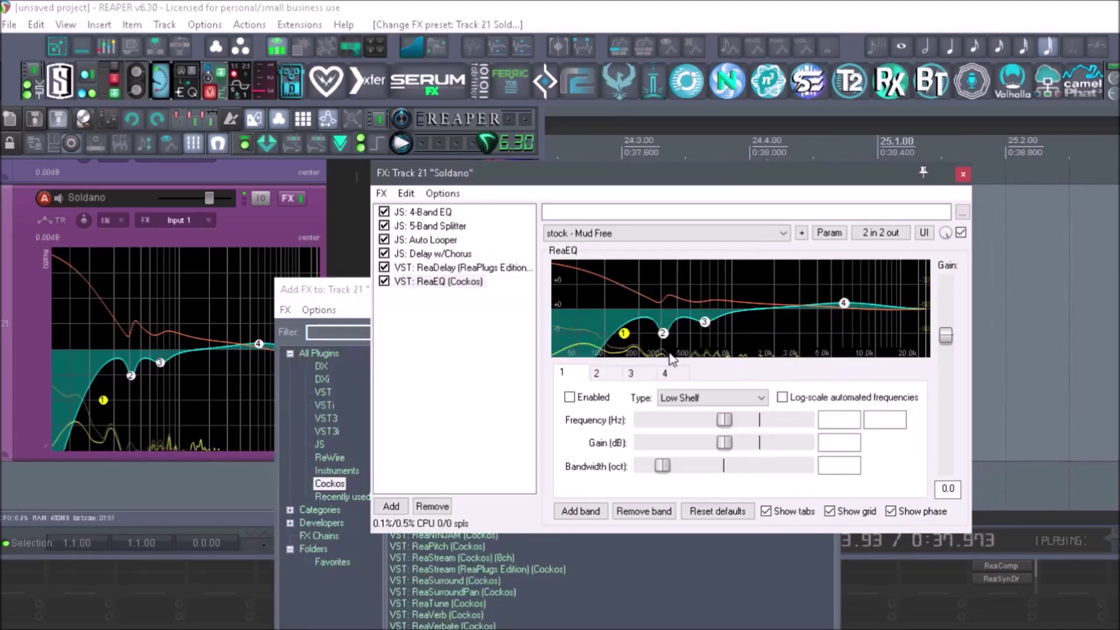
right_click(425, 295)
left_click(556, 607)
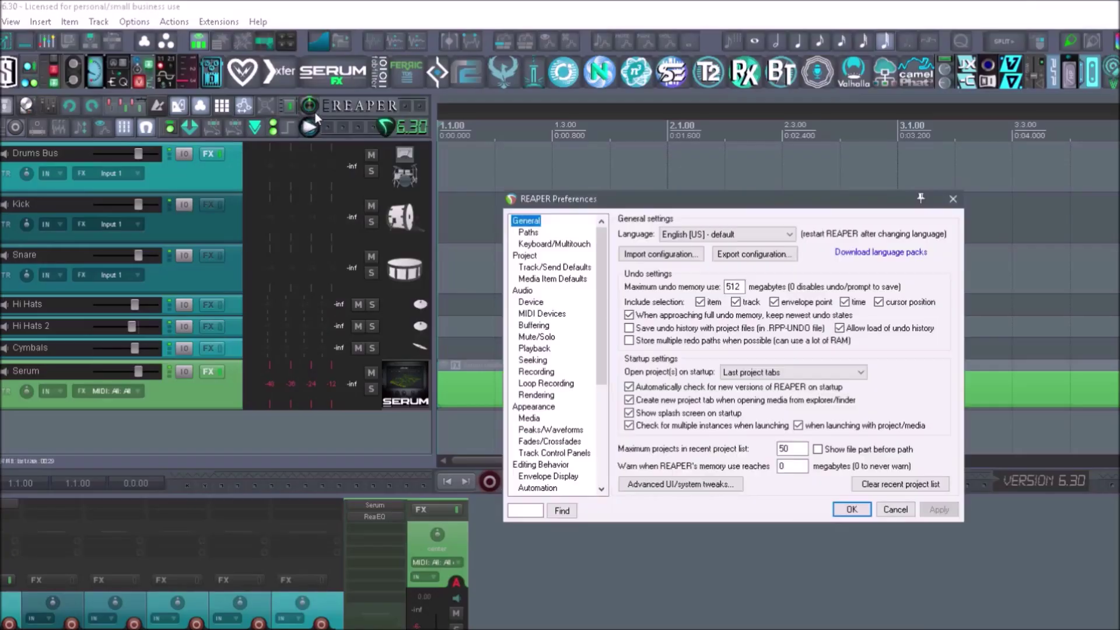
Start exporting REAPER's configuration from the General preferences page.
left_click(750, 254)
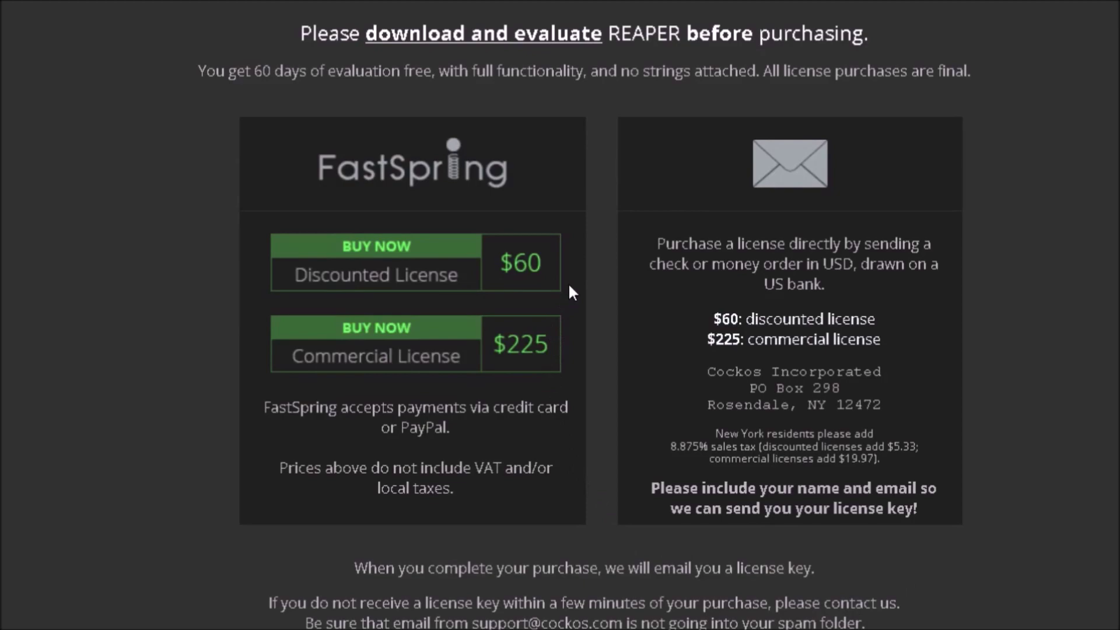
Open the $60 discounted license purchase, then scroll the Download page down to the 6.30 changelog.
left_click(532, 270)
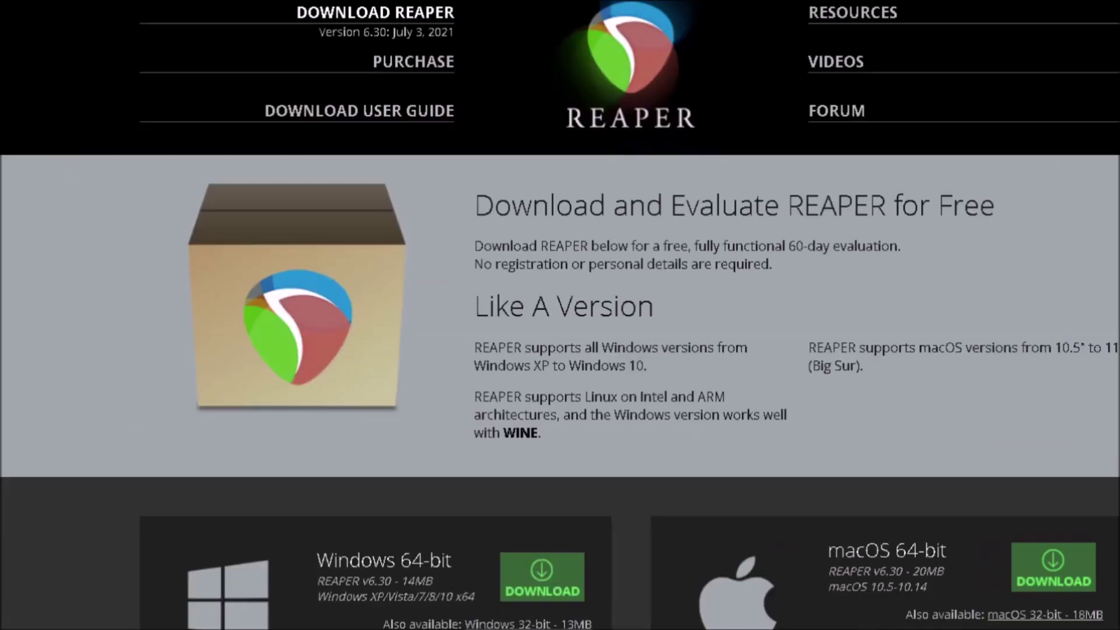
scroll(933, 251, "down", 3)
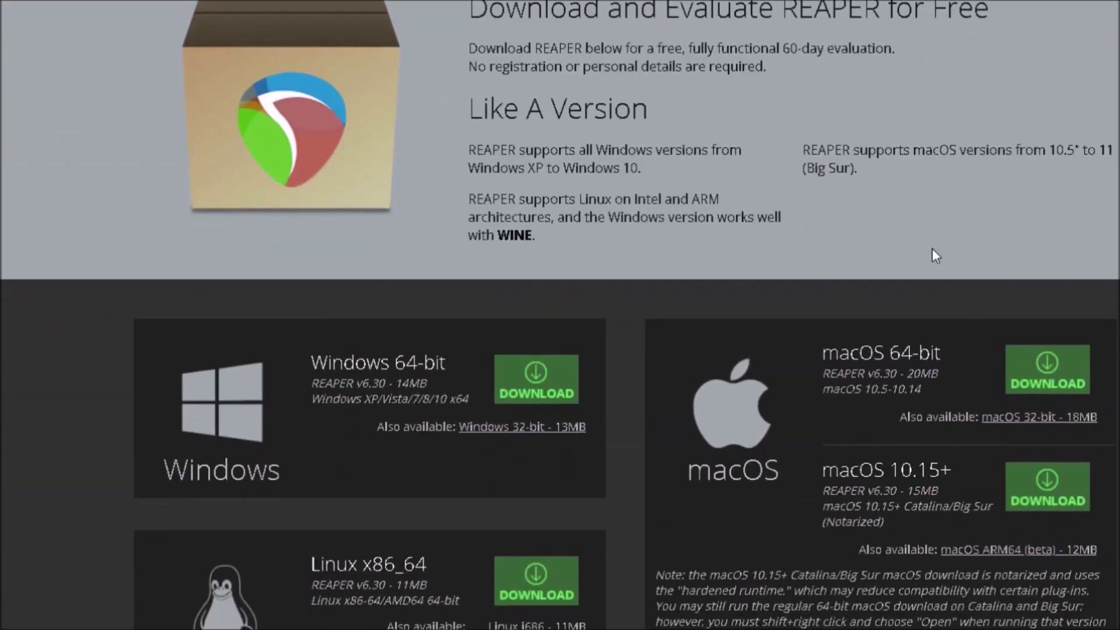
scroll(932, 249, "down", 2)
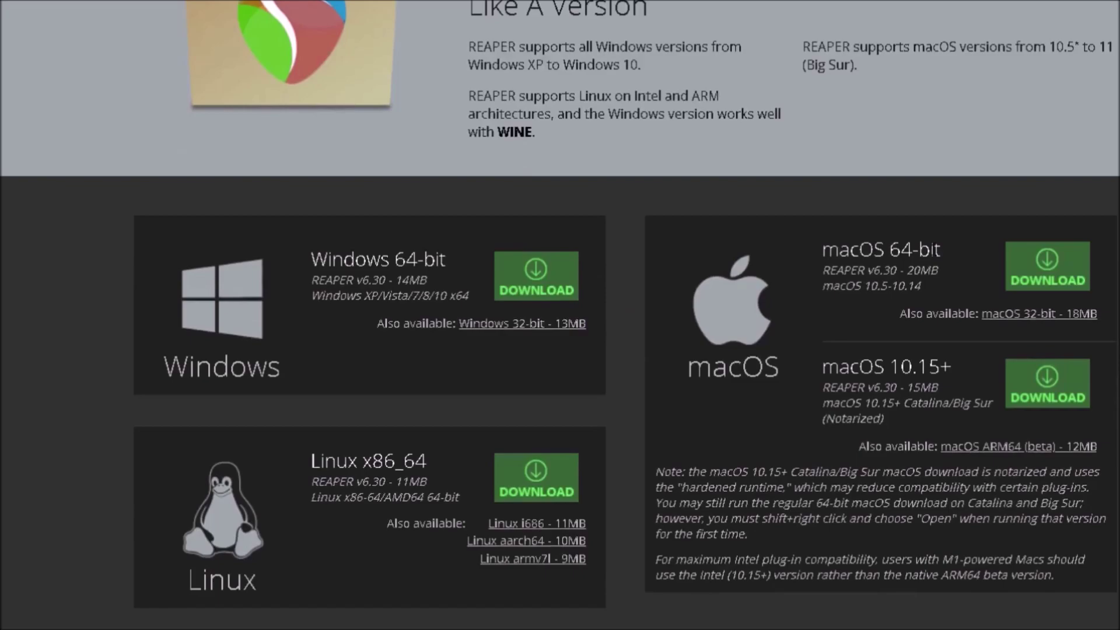
scroll(934, 248, "down", 8)
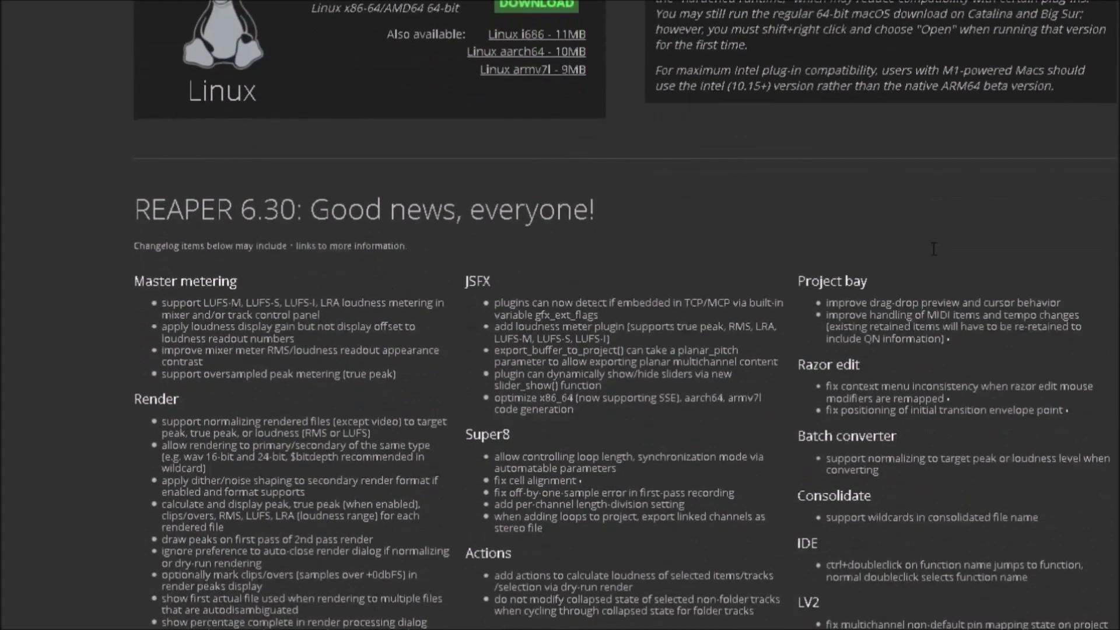
scroll(933, 249, "down", 3)
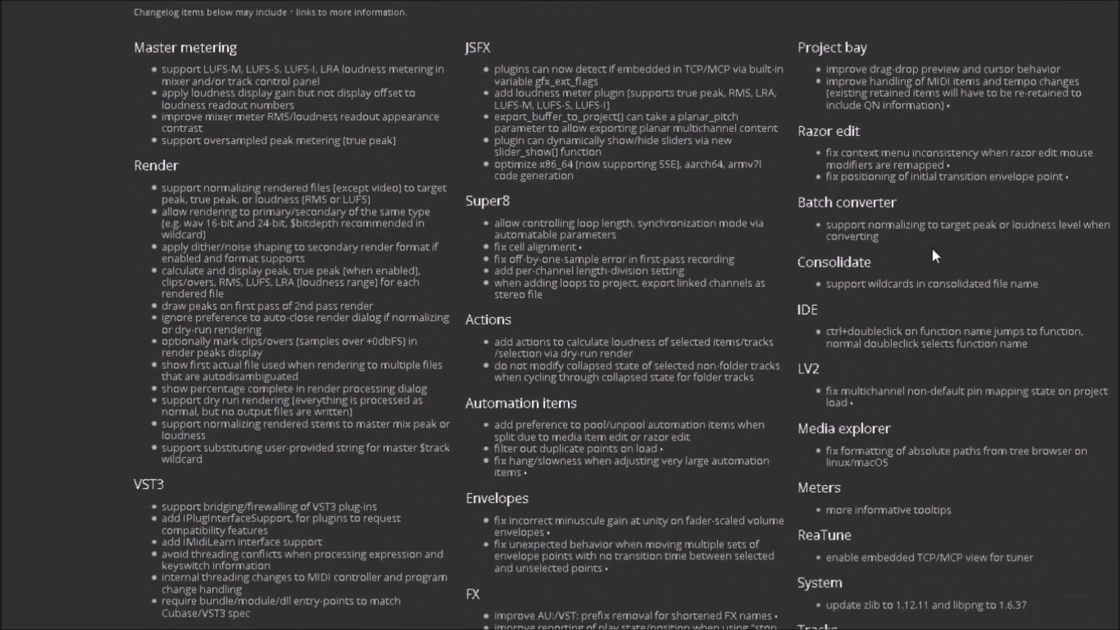
scroll(932, 249, "down", 3)
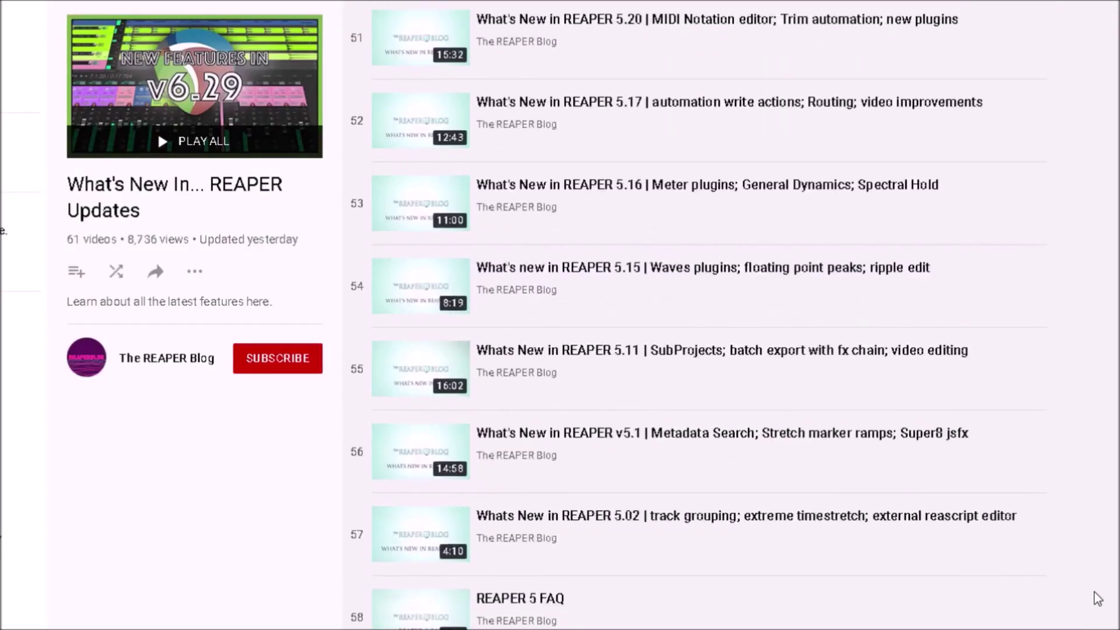
Scroll the updates playlist up from item 58 to the first video.
scroll(1098, 598, "up", 5)
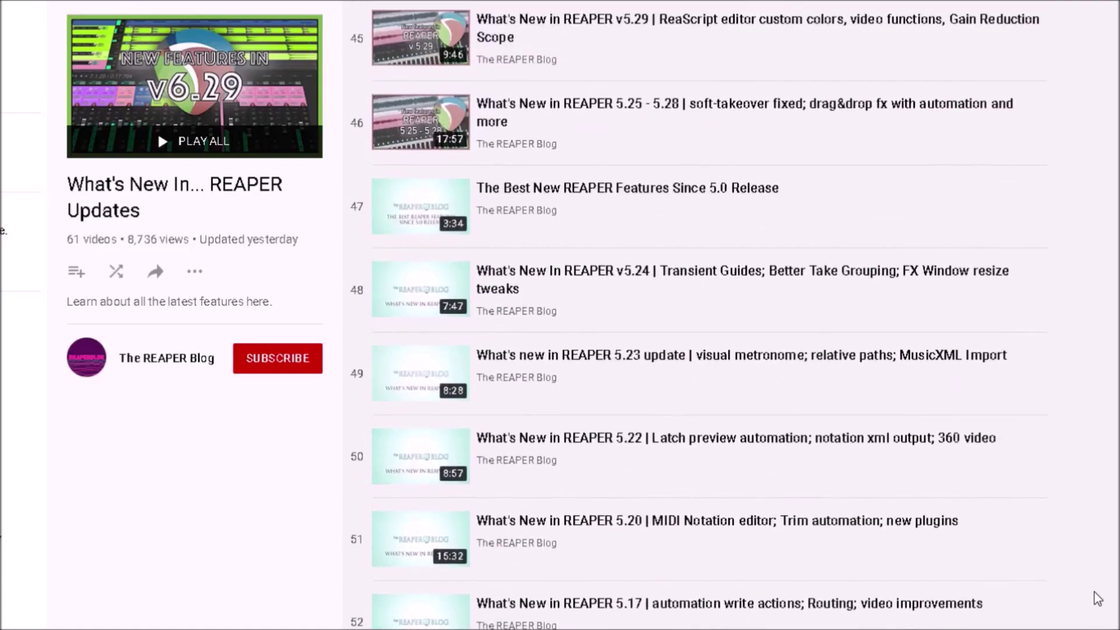
scroll(1098, 598, "up", 1)
scroll(1098, 598, "up", 3)
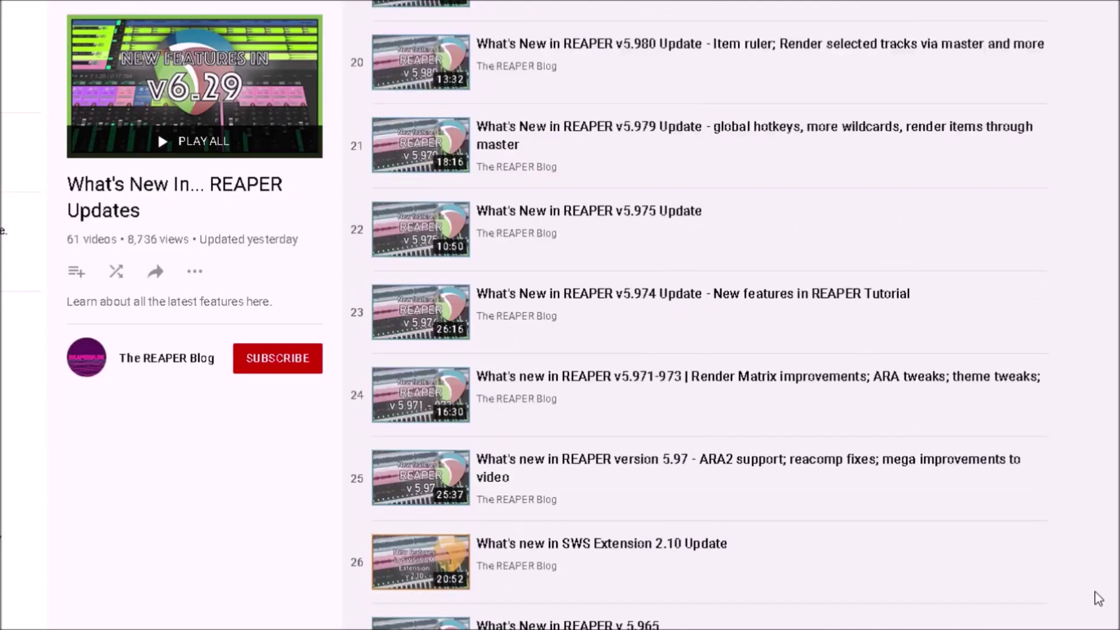
scroll(1098, 595, "up", 4)
scroll(1098, 598, "up", 1)
scroll(1098, 598, "up", 2)
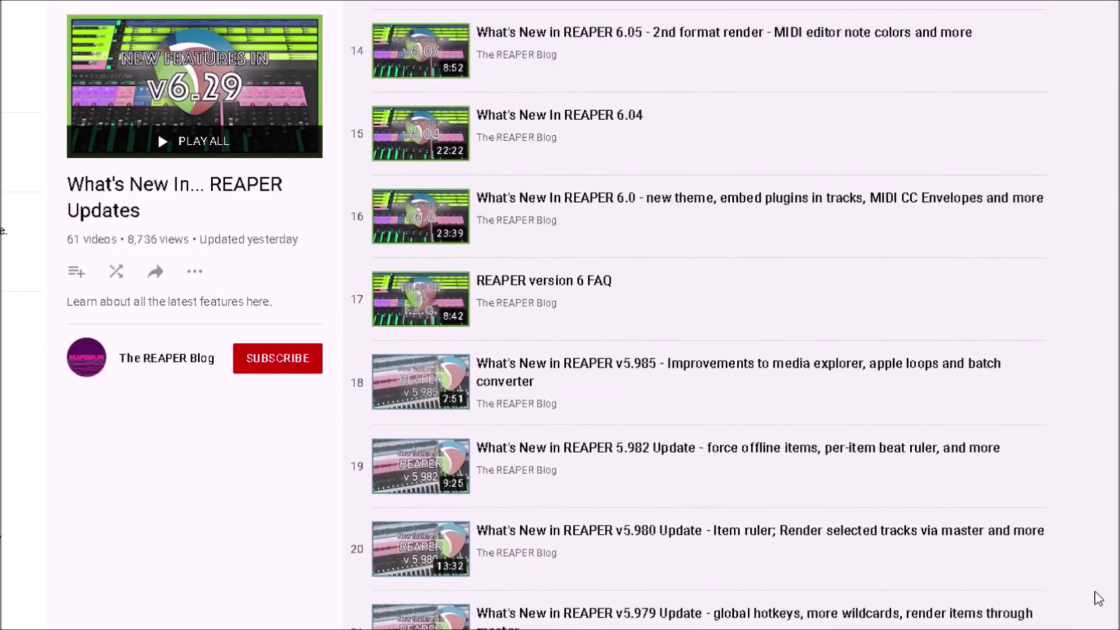
scroll(1099, 598, "up", 3)
scroll(1098, 598, "up", 3)
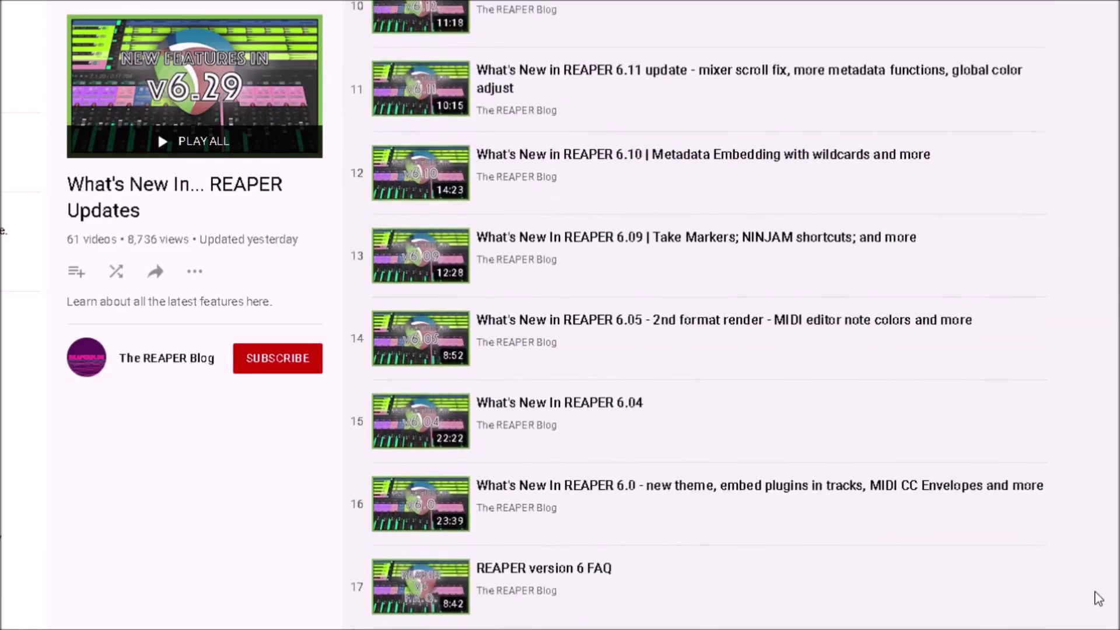
scroll(1098, 598, "up", 3)
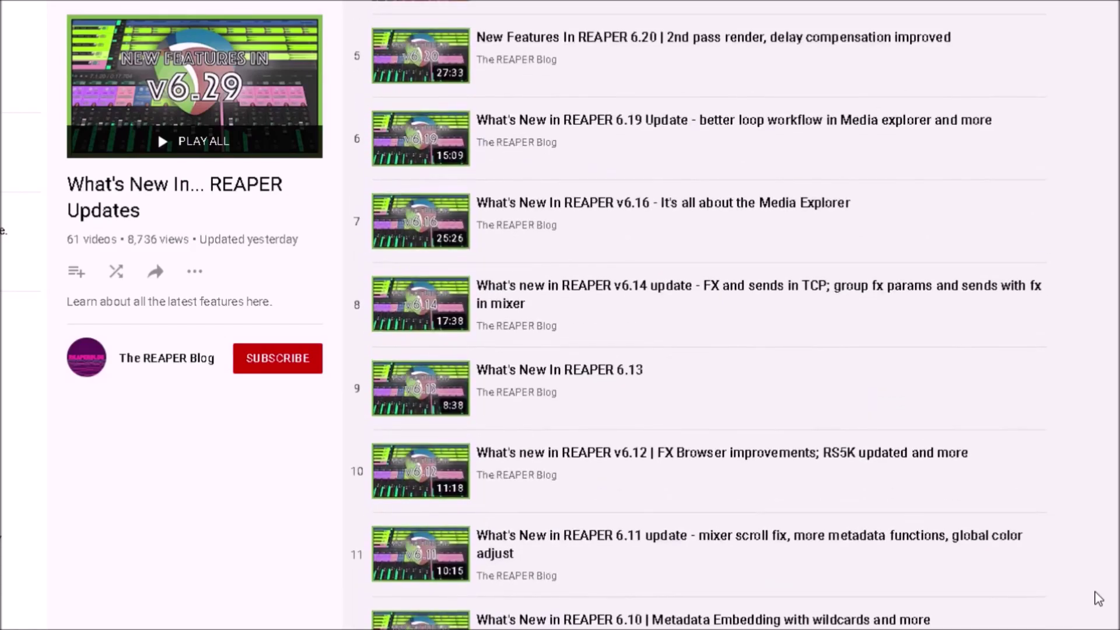
scroll(1099, 598, "up", 3)
scroll(1098, 598, "up", 2)
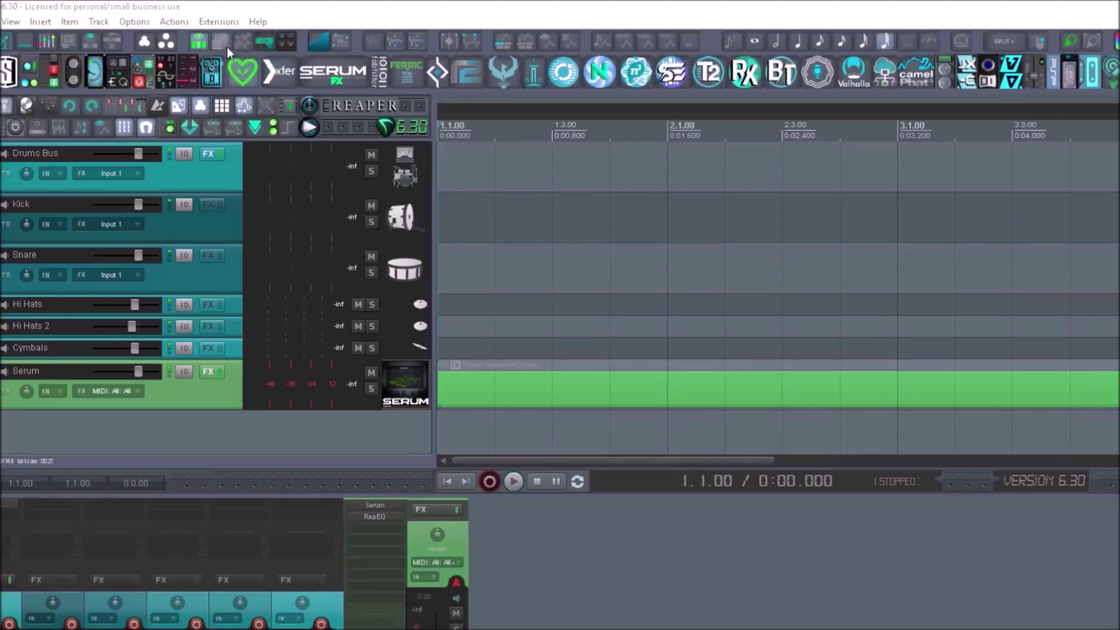
Start a configuration export from Preferences, then set the edit position and open ChordGun.
left_click(134, 22)
key("Escape")
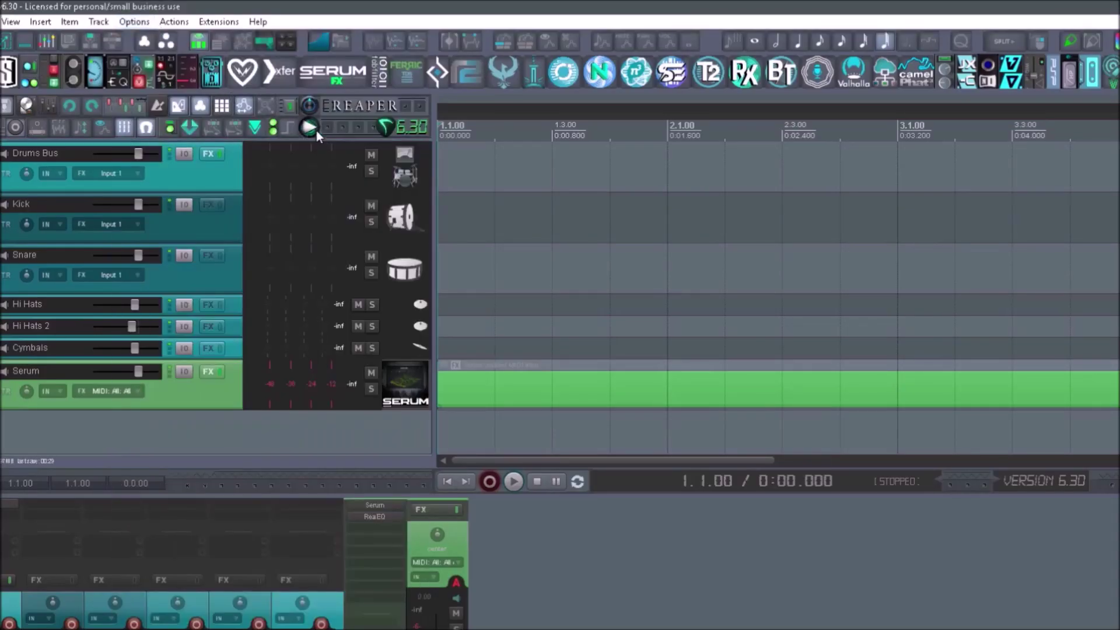
left_click(314, 113)
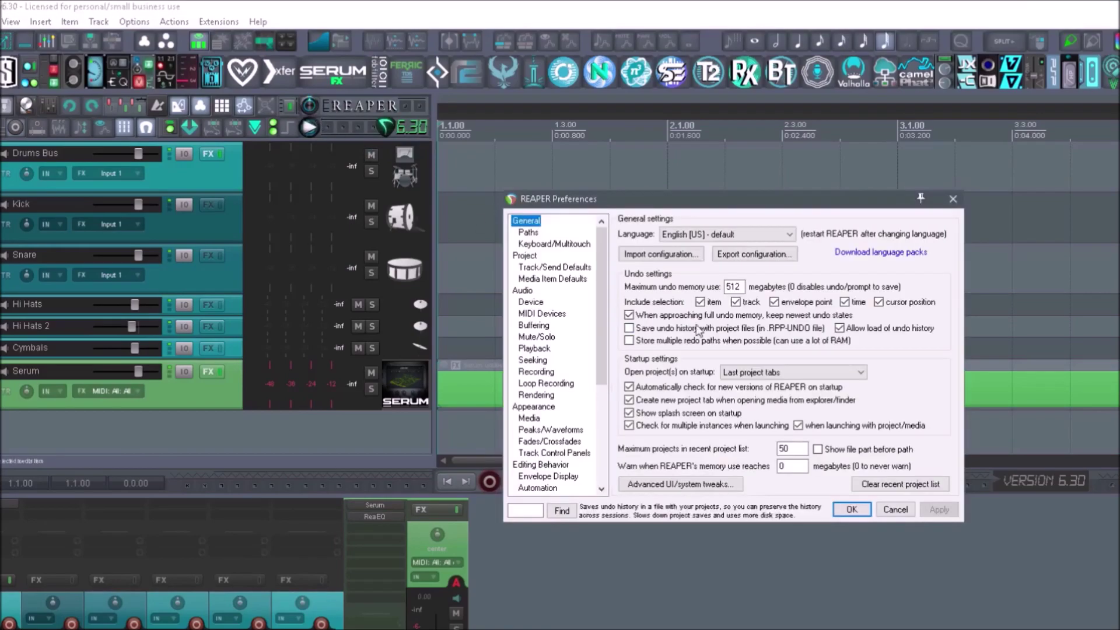
left_click(745, 260)
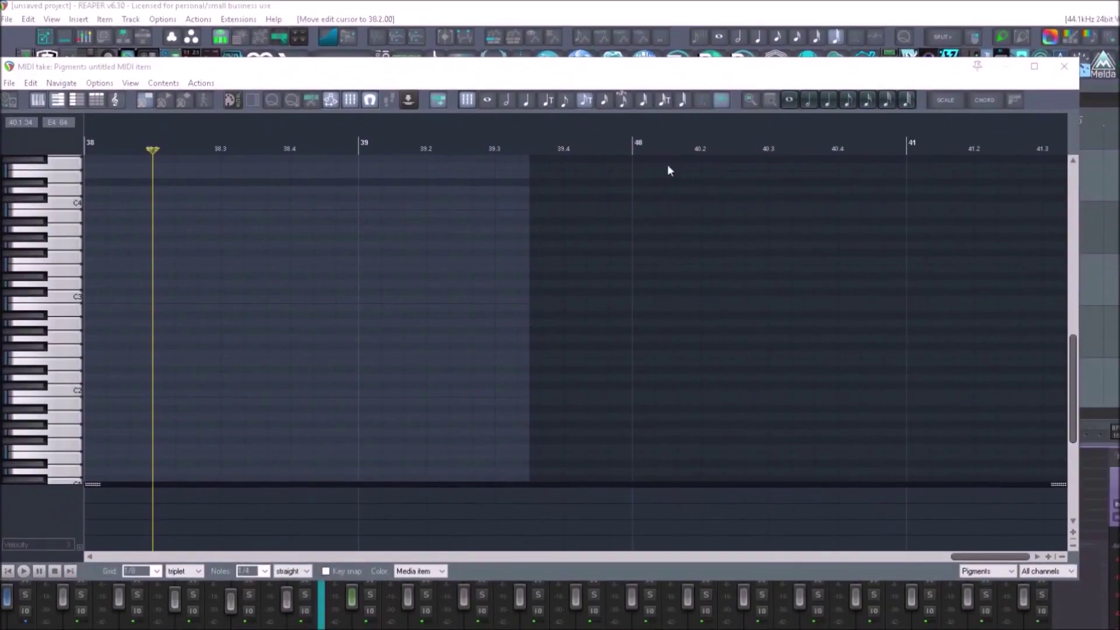
left_click(669, 170)
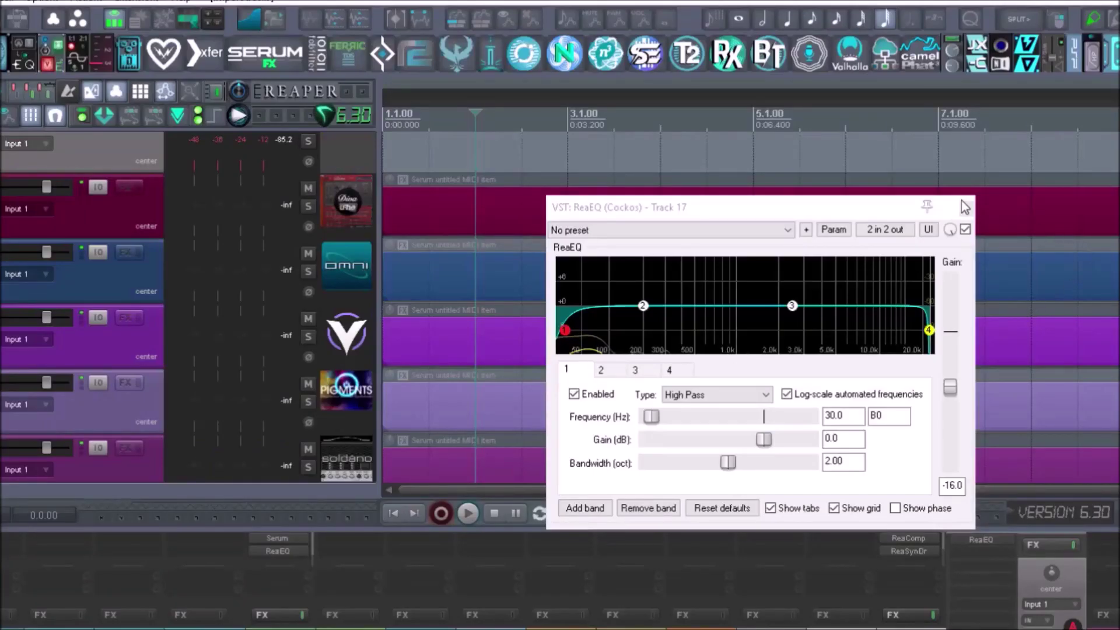
Close the ReaEQ window and set the Soldano amp plugin's window size to Small.
left_click(964, 207)
scroll(475, 275, "up", 3)
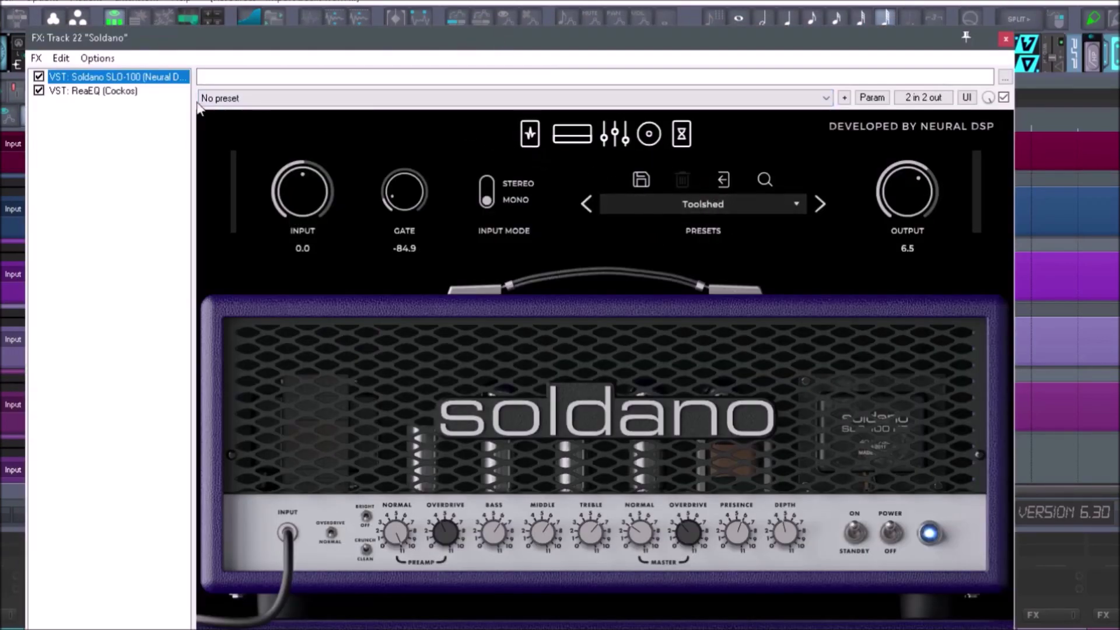
right_click(719, 258)
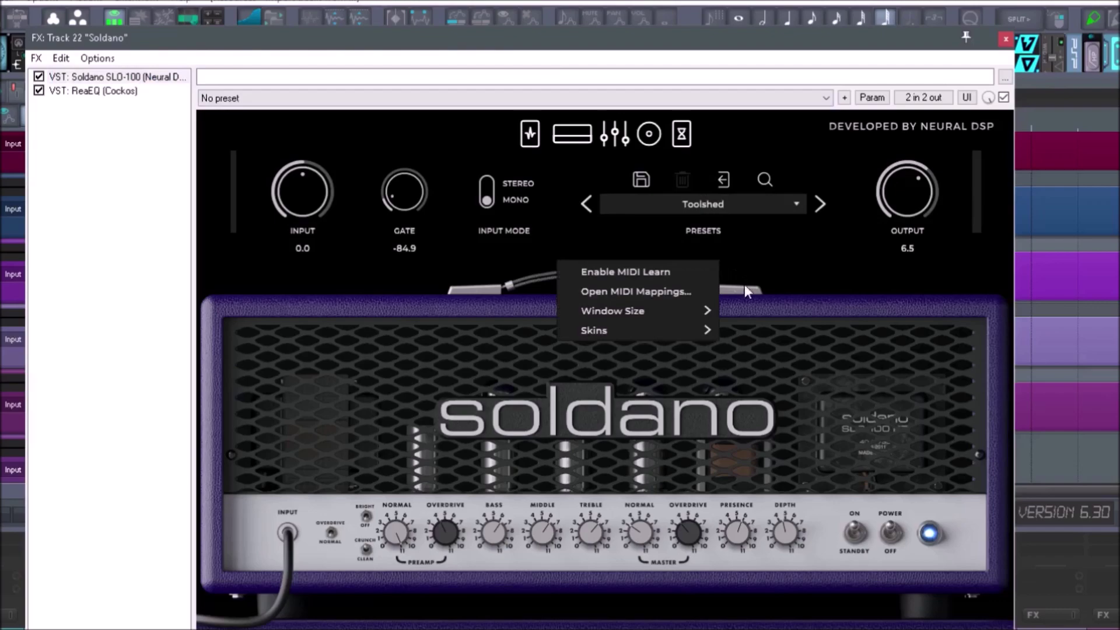
mouse_move(677, 318)
left_click(757, 313)
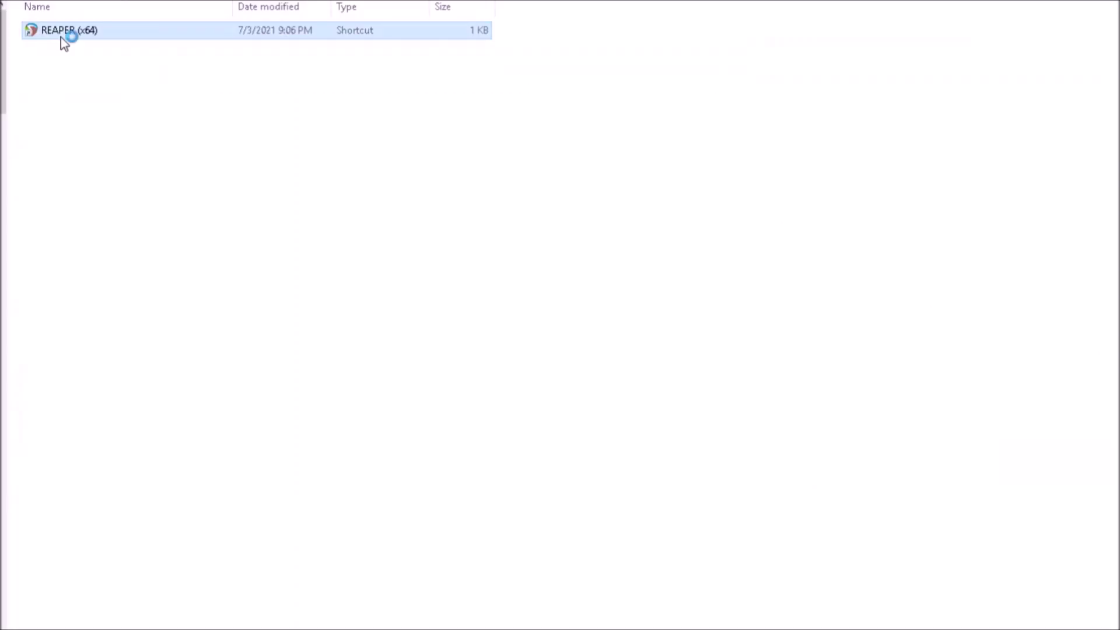
Launch REAPER from the REAPER (x64) shortcut, relaunching once until it loads.
double_click(61, 35)
double_click(65, 29)
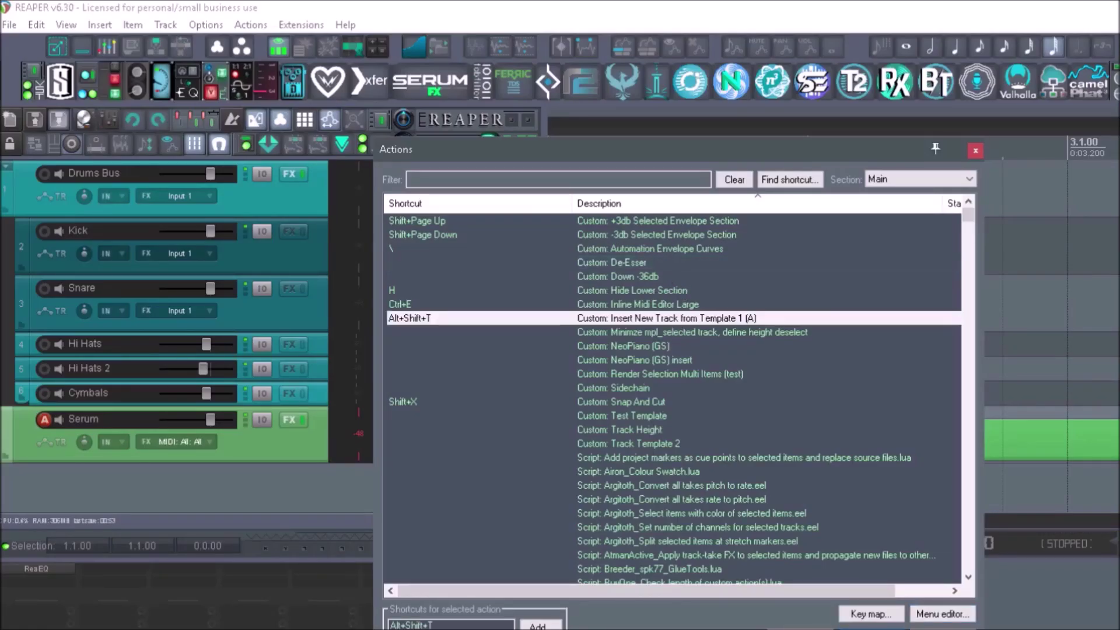
Bring the custom action editor into view, clear its selection, and close it.
left_click_drag(898, 344, 538, 265)
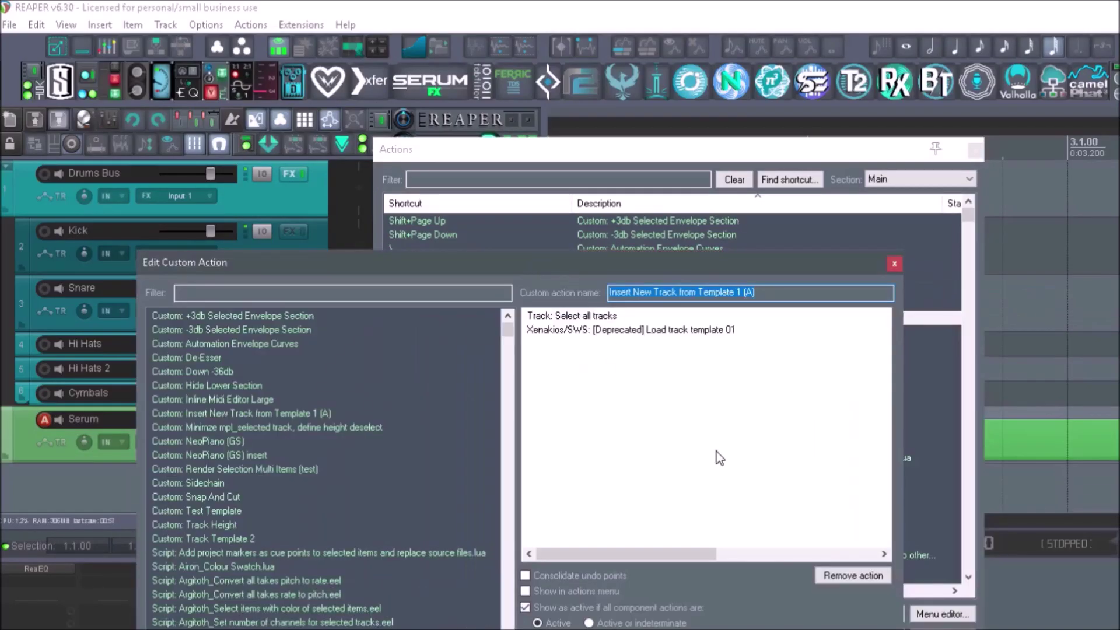
left_click(614, 315)
left_click(607, 353)
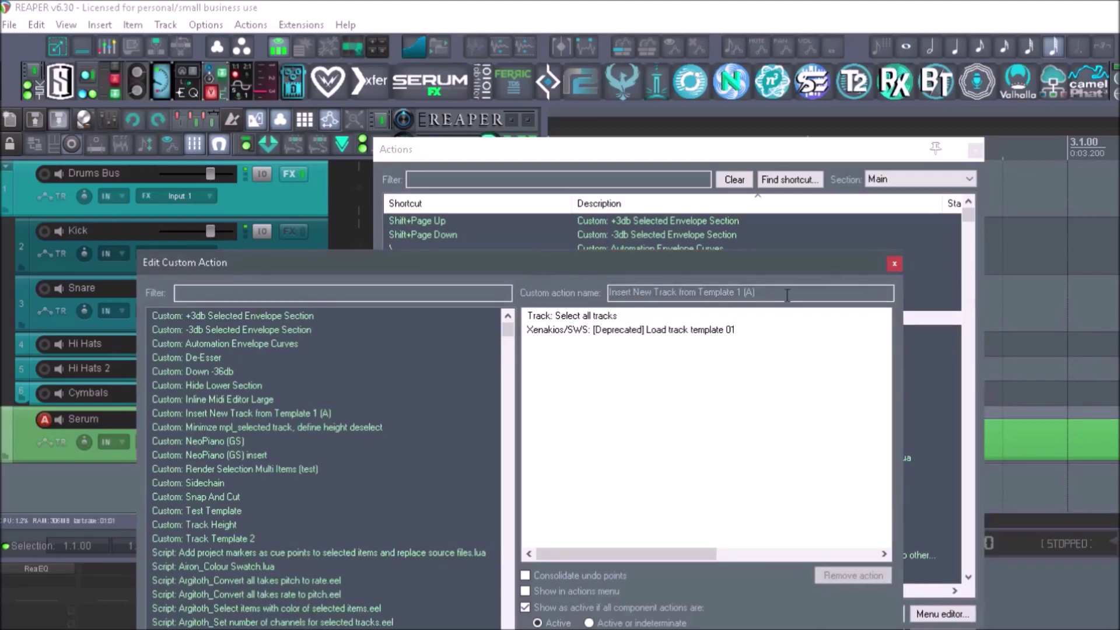
left_click(895, 263)
left_click(443, 180)
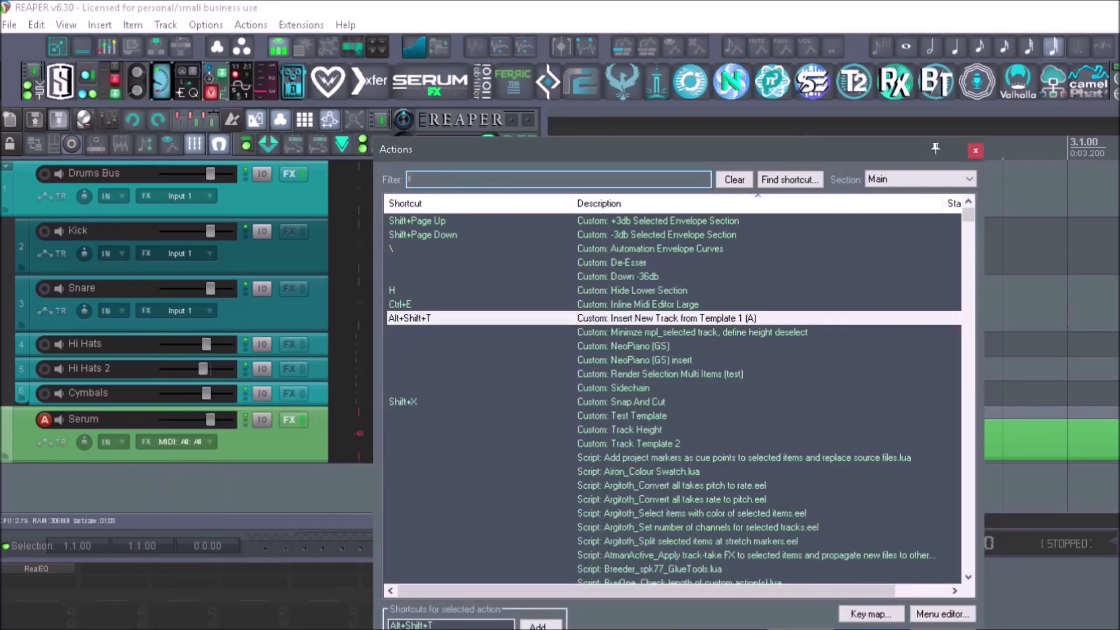
Add an extra keyboard shortcut to the Toggle take reverse action.
type("reverse")
double_click(421, 417)
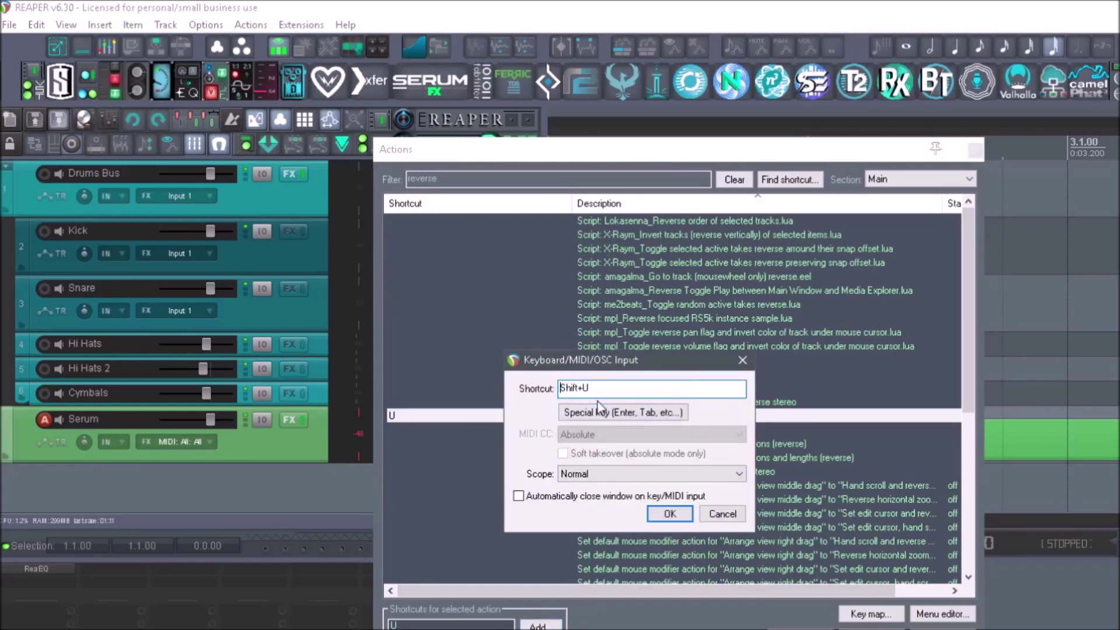
left_click(669, 513)
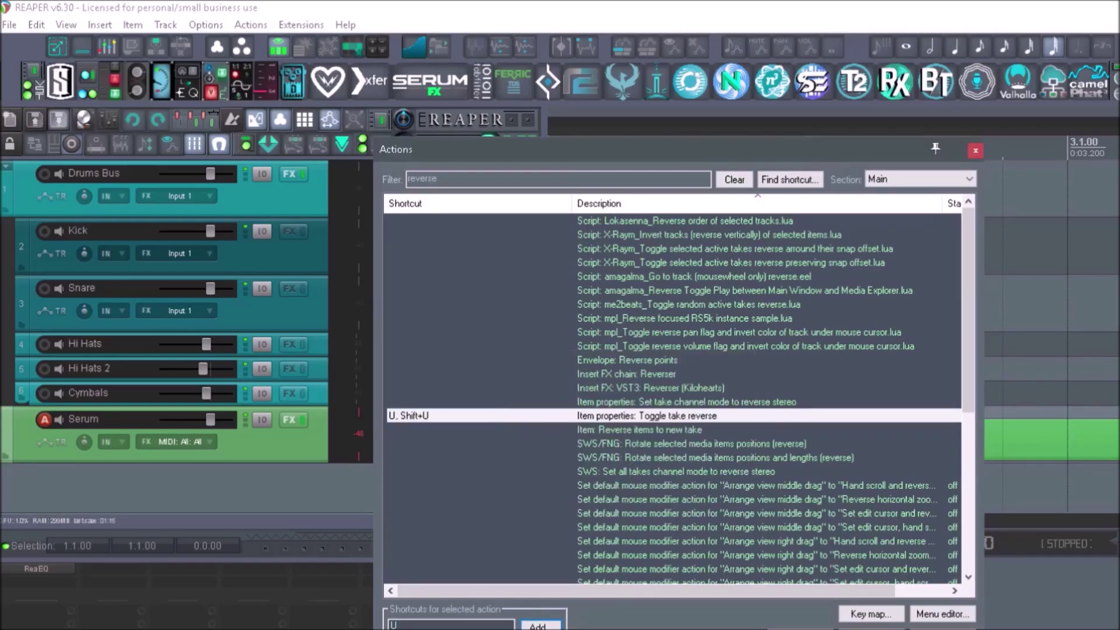
Create a new cycle action named Toggle Automation in the cycle action editor.
key("Escape")
left_click(301, 24)
left_click(348, 174)
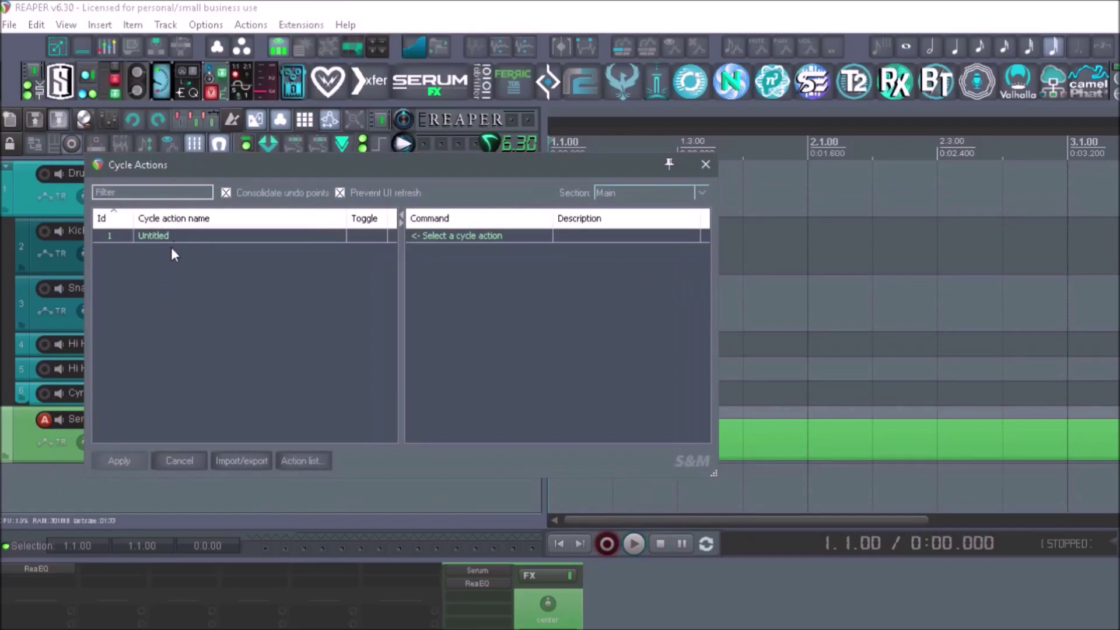
right_click(181, 285)
left_click(248, 296)
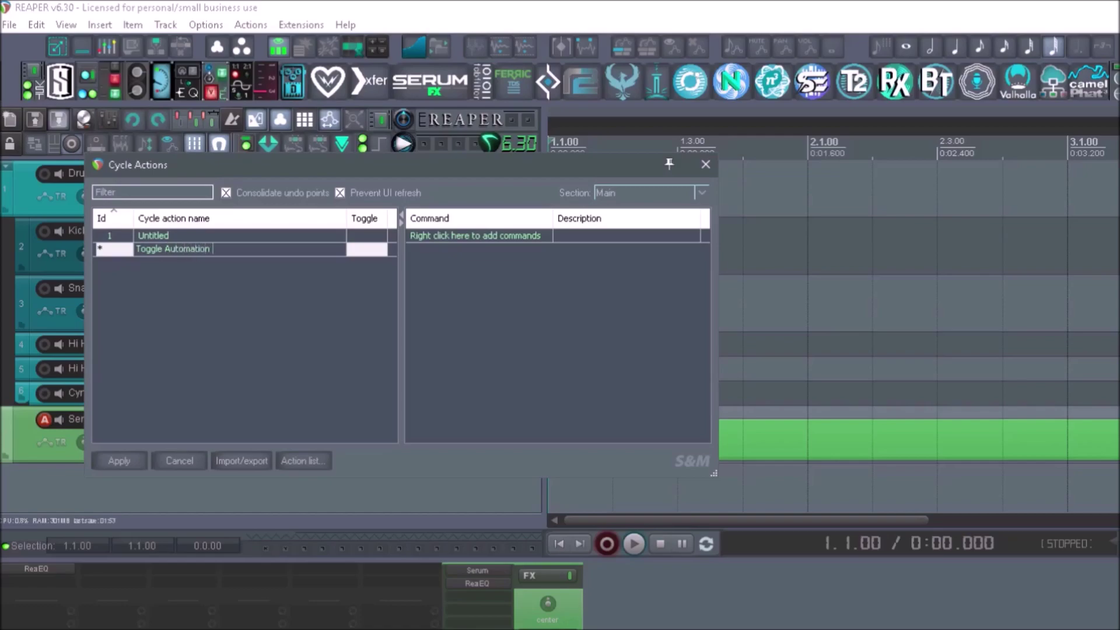
key("Return")
List the 'automation' commands for the cycle action, then skip ahead in the shortcuts video.
right_click(437, 236)
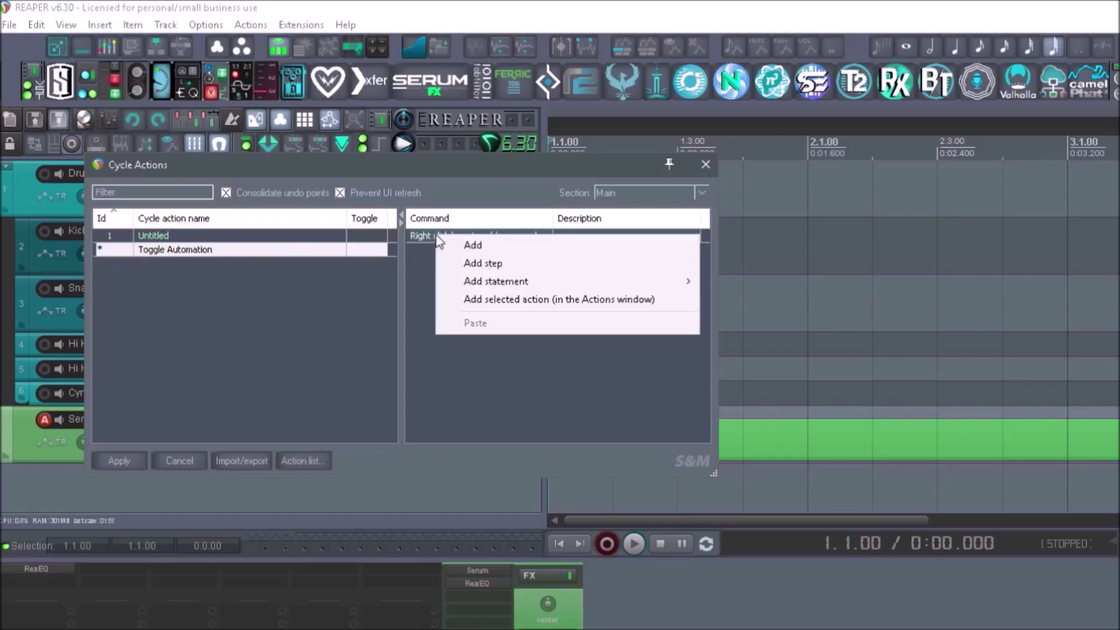
left_click(471, 243)
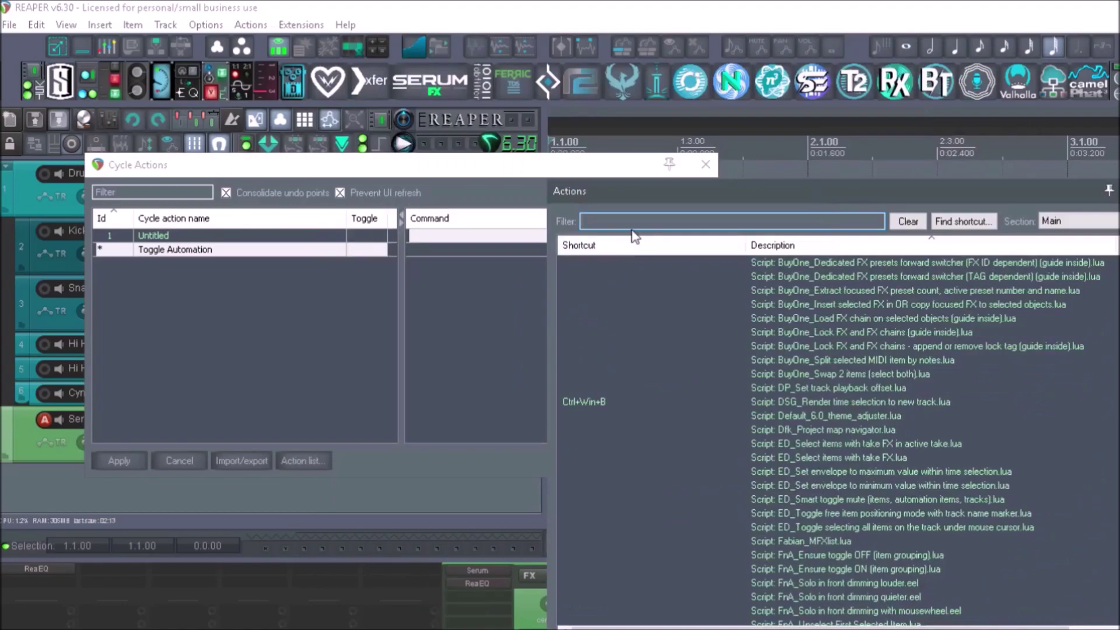
type("automation")
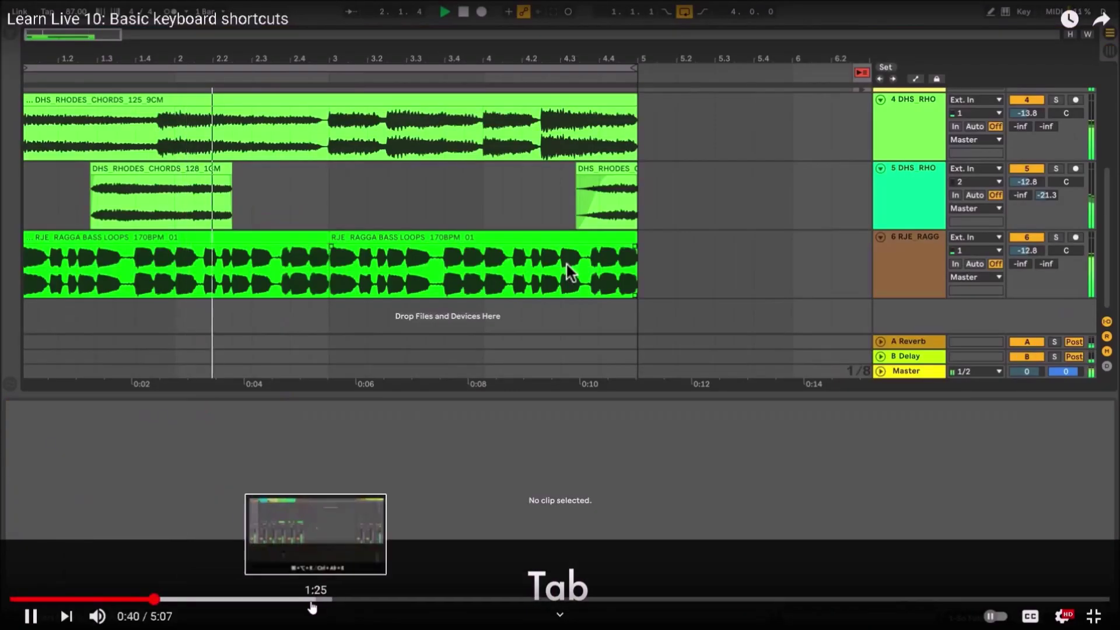
left_click(313, 607)
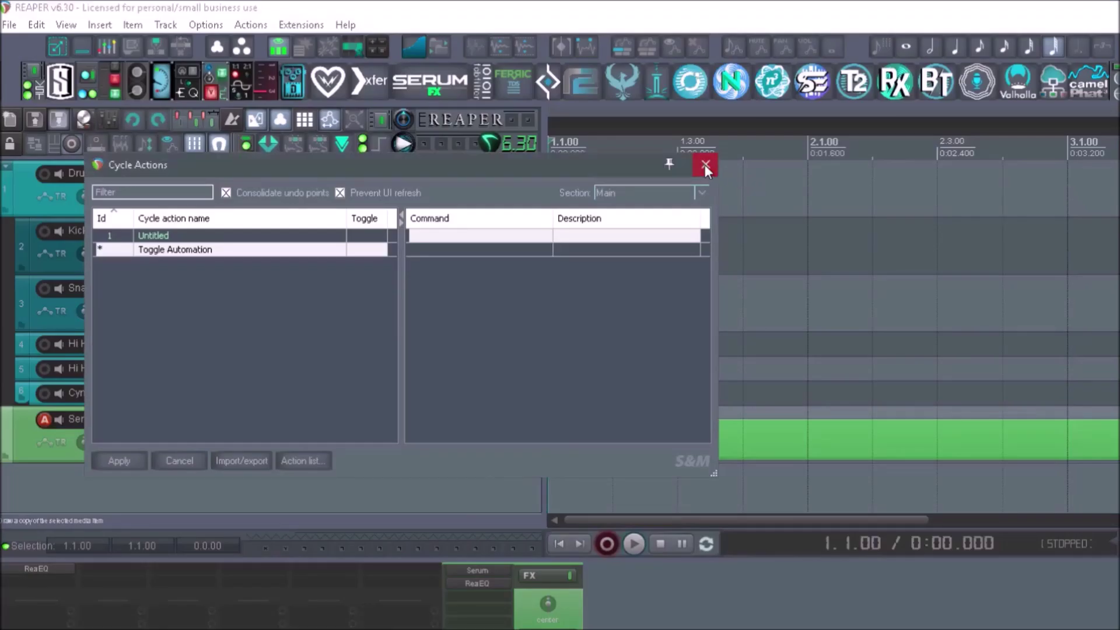
Open Floating toolbar 1's customization dialog and move it to reveal the toolbar preview.
left_click(705, 164)
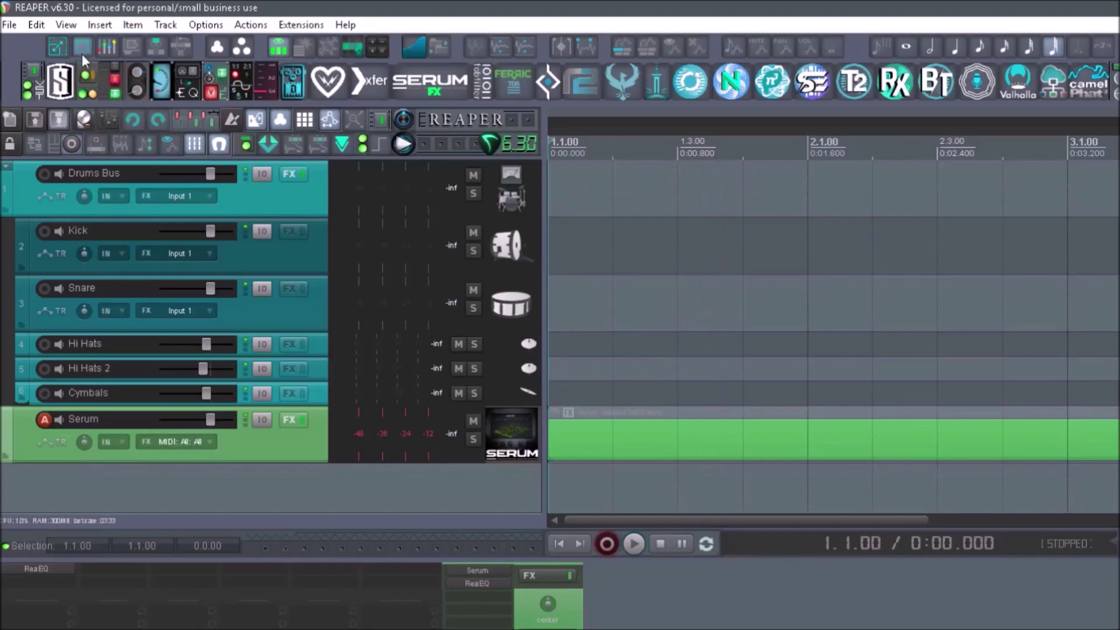
right_click(41, 47)
left_click(244, 193)
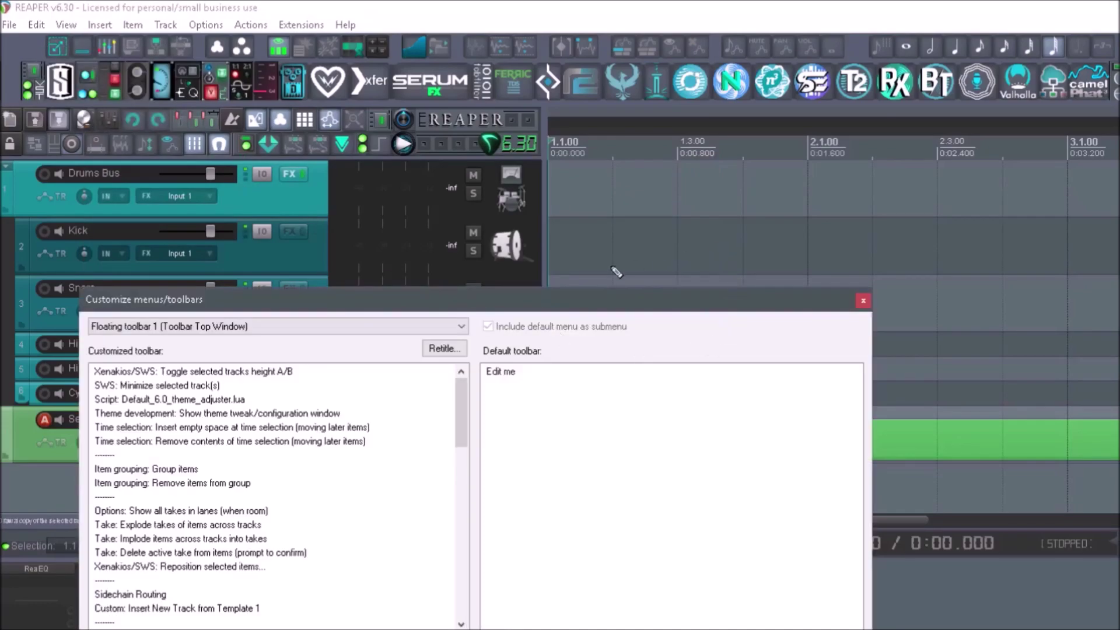
left_click_drag(302, 308, 348, 207)
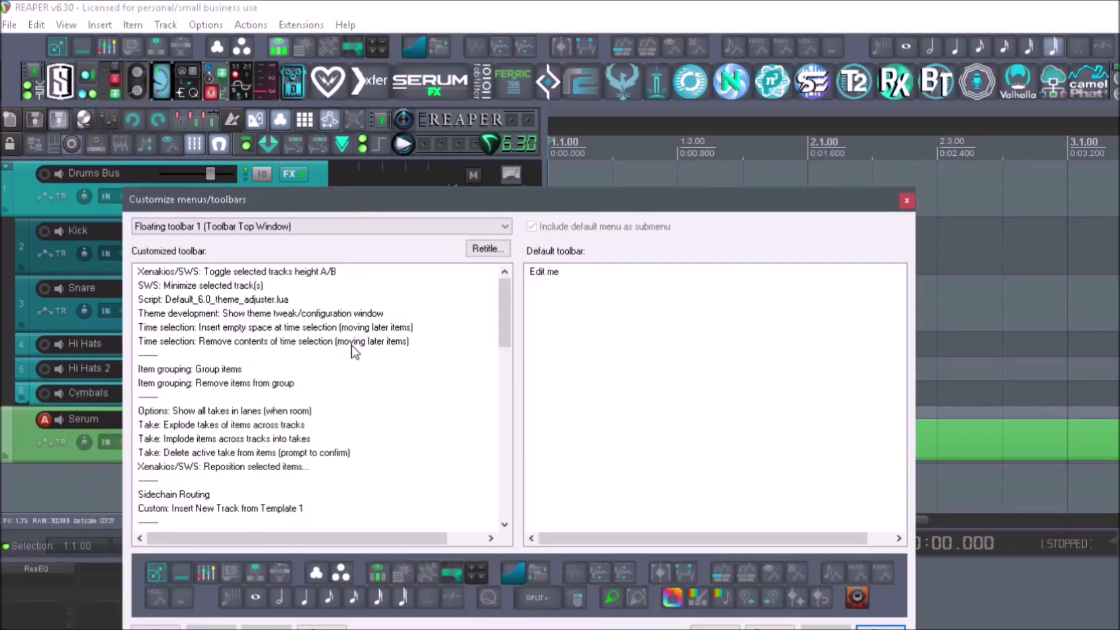
Open the full actions list and filter it by 'automation'.
scroll(362, 408, "down", 6)
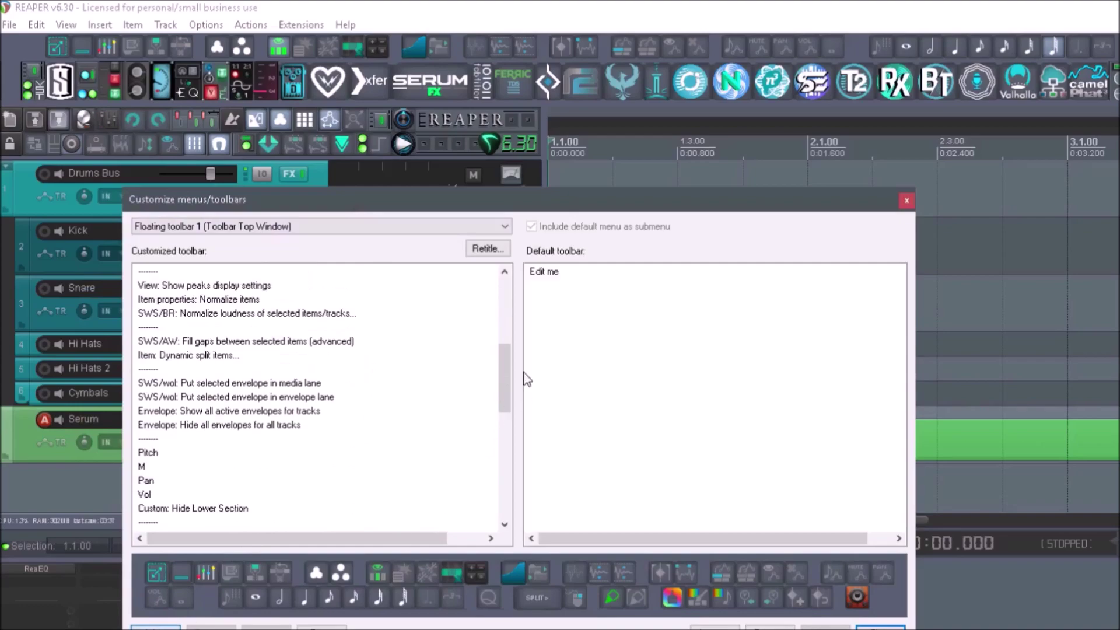
key("question")
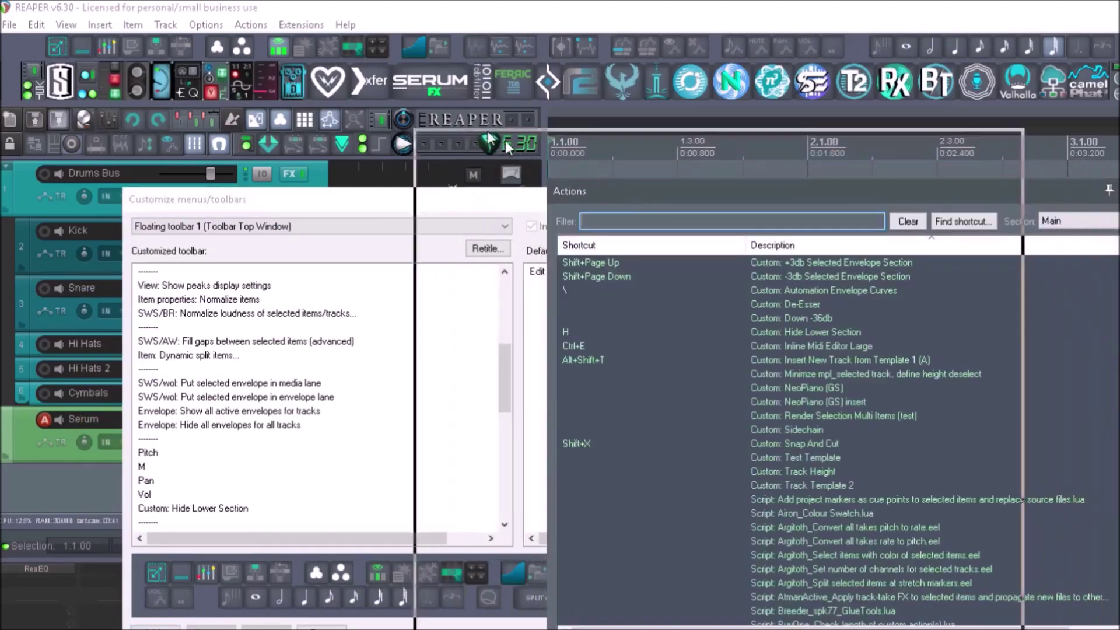
scroll(682, 368, "down", 6)
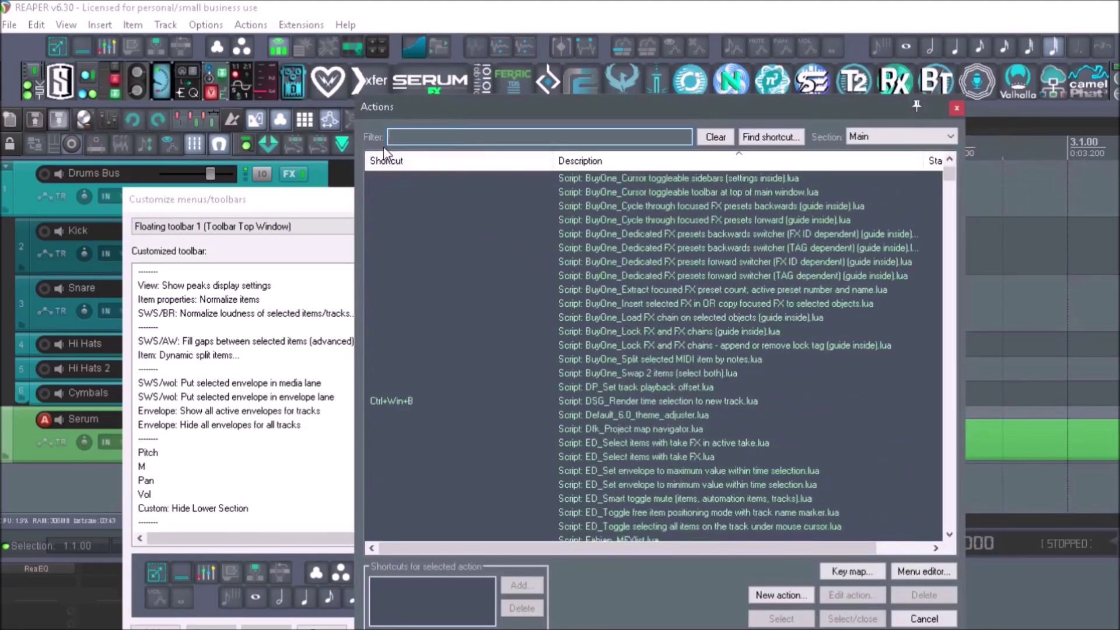
type("automation")
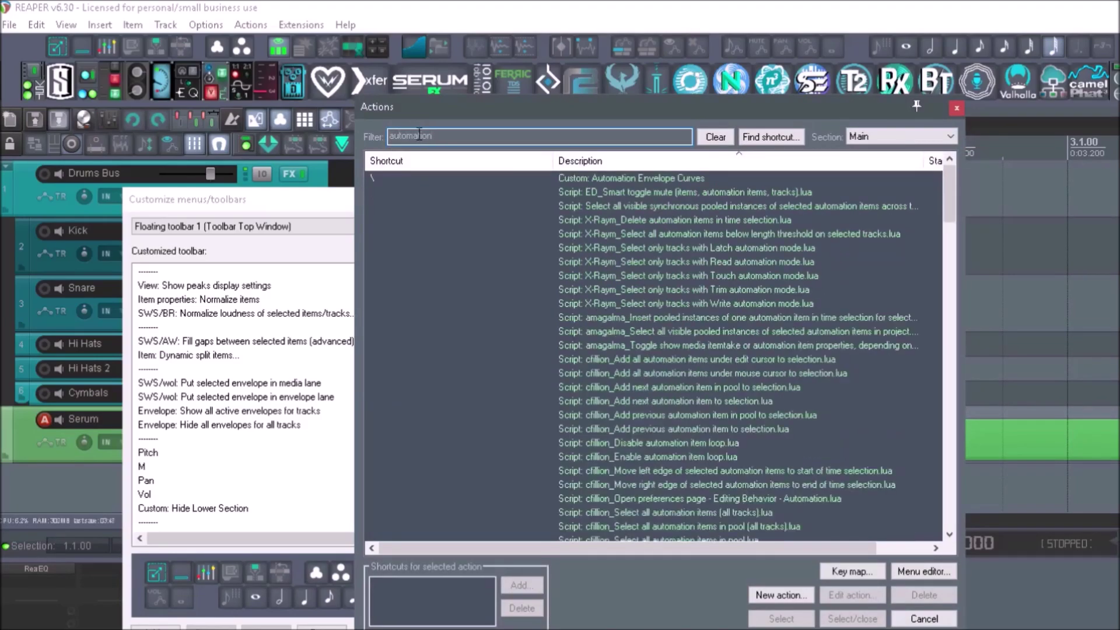
scroll(691, 404, "down", 9)
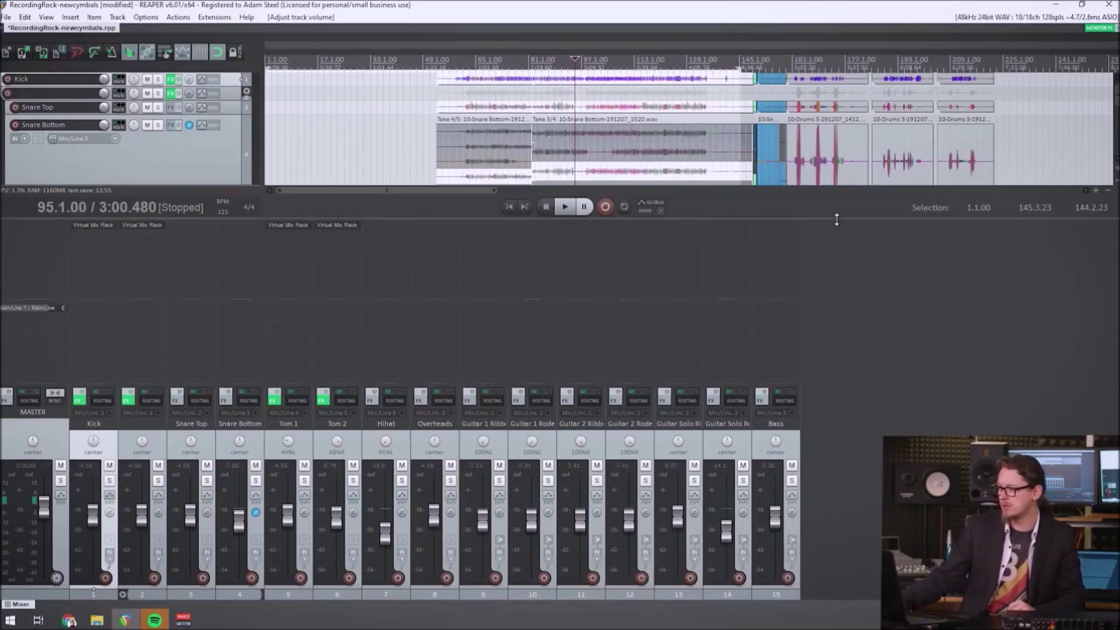
Drag the arrange/mixer divider down so more drum project tracks are visible.
left_click_drag(836, 222, 839, 259)
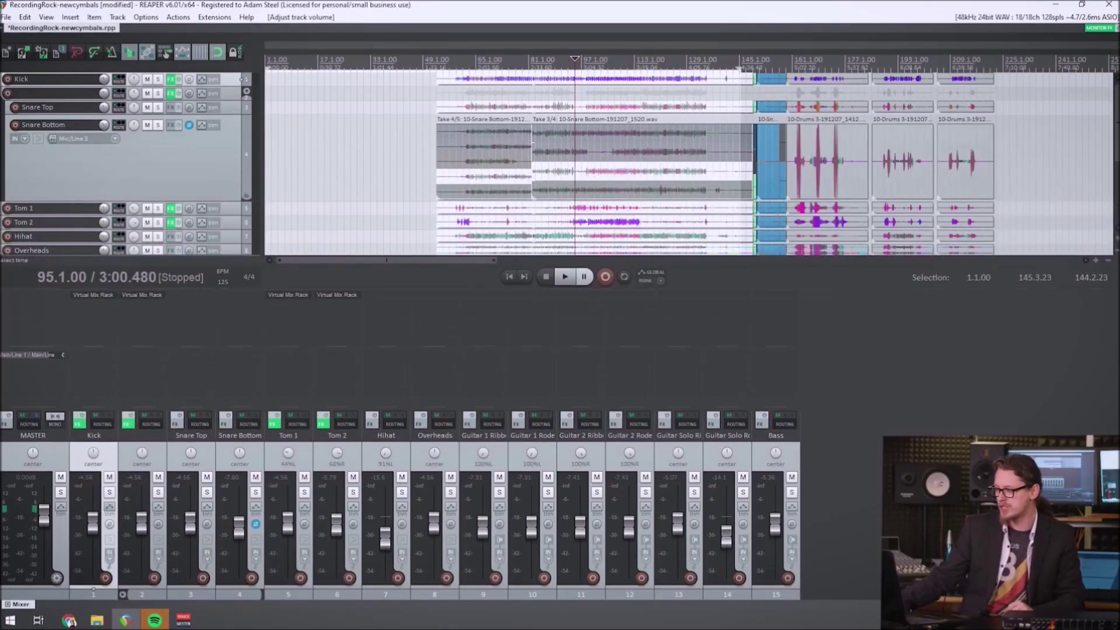
scroll(718, 197, "down", 2)
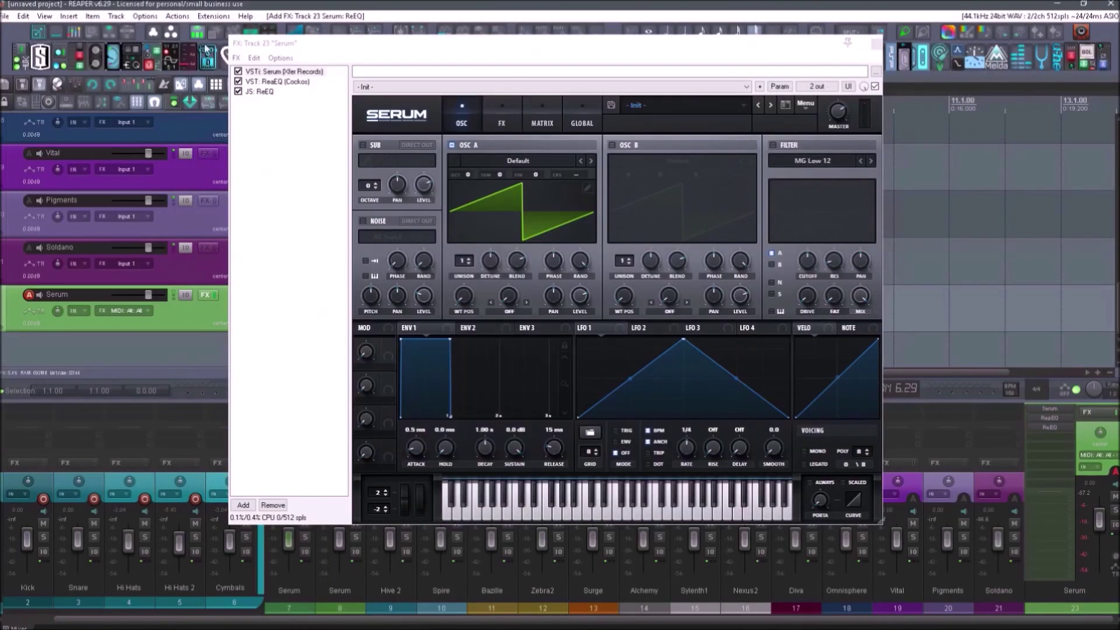
Open the Smooth_6 - Copy theme's toolbar_blank.png in Paint, then return to REAPER.
left_click(288, 105)
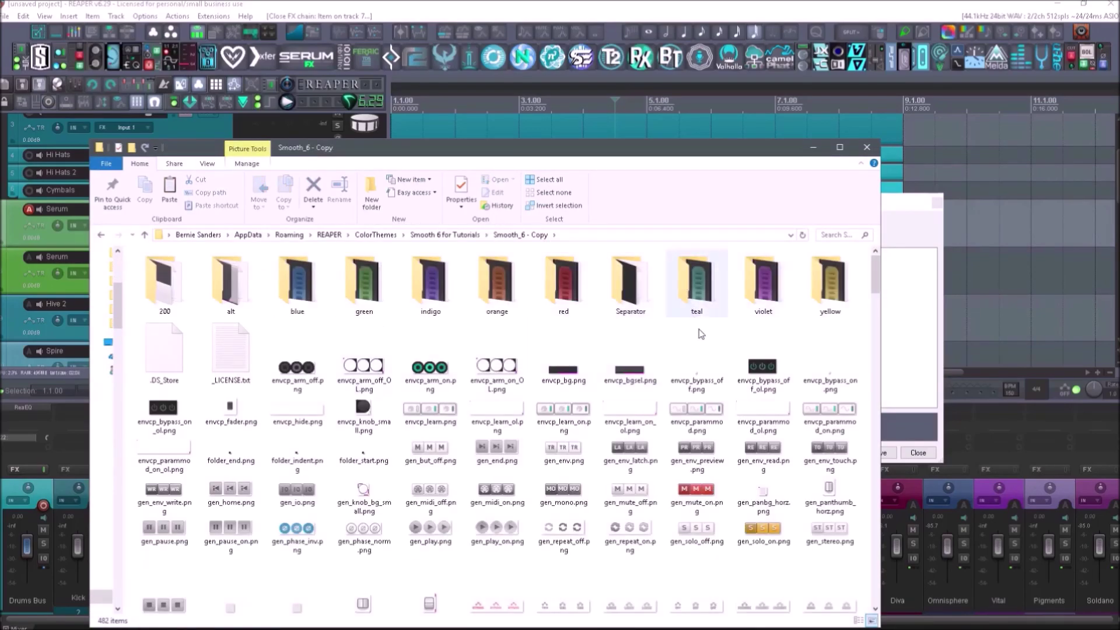
left_click_drag(874, 268, 875, 472)
left_click(699, 481)
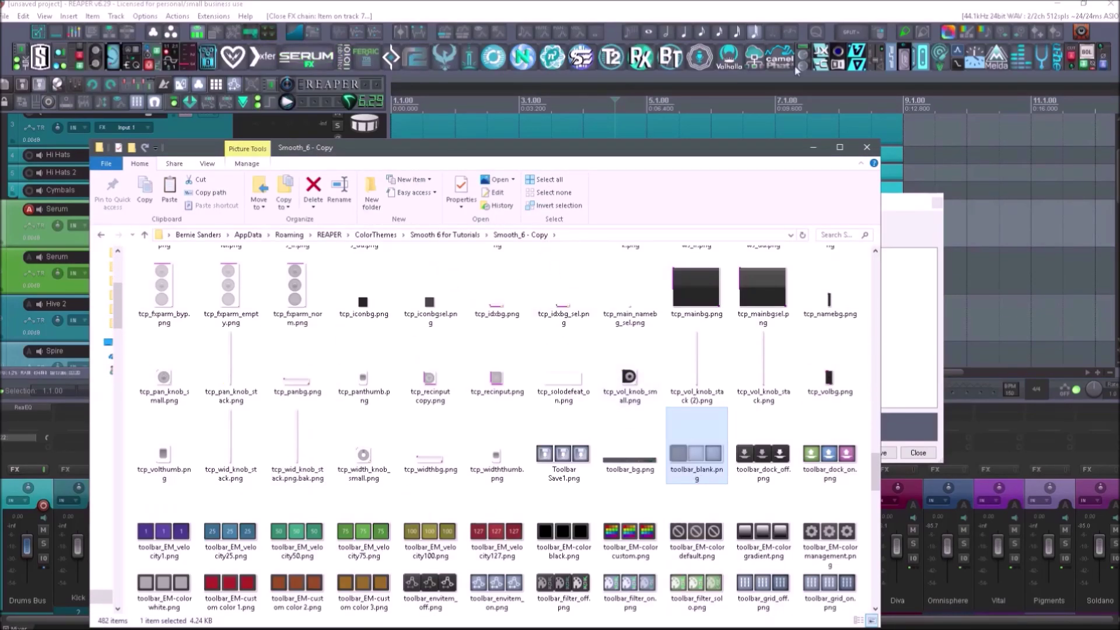
right_click(683, 461)
mouse_move(700, 218)
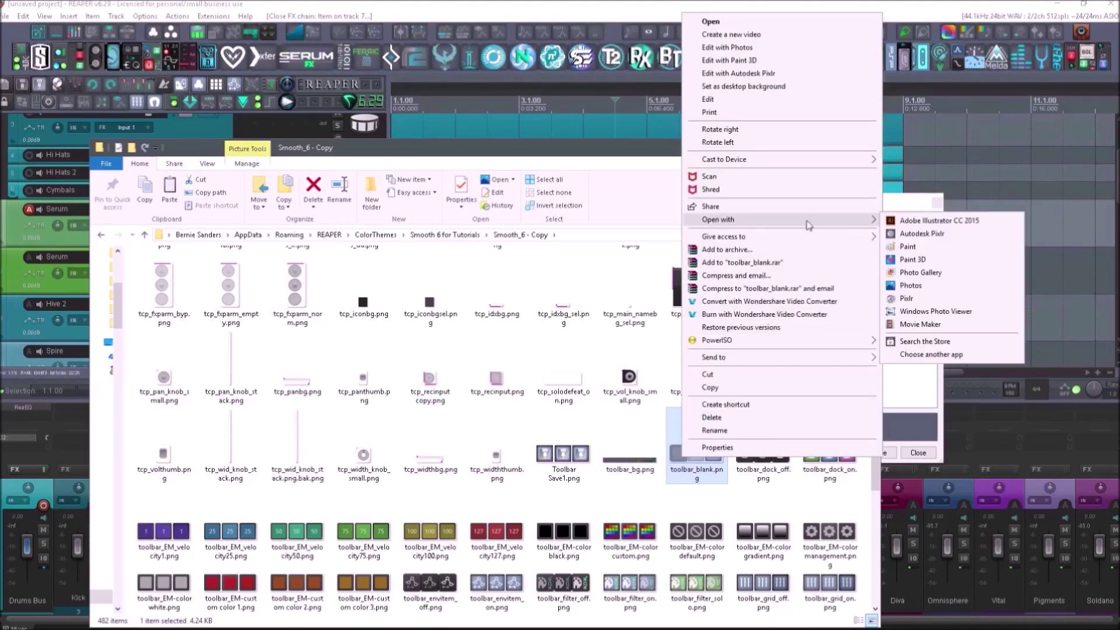
left_click(907, 248)
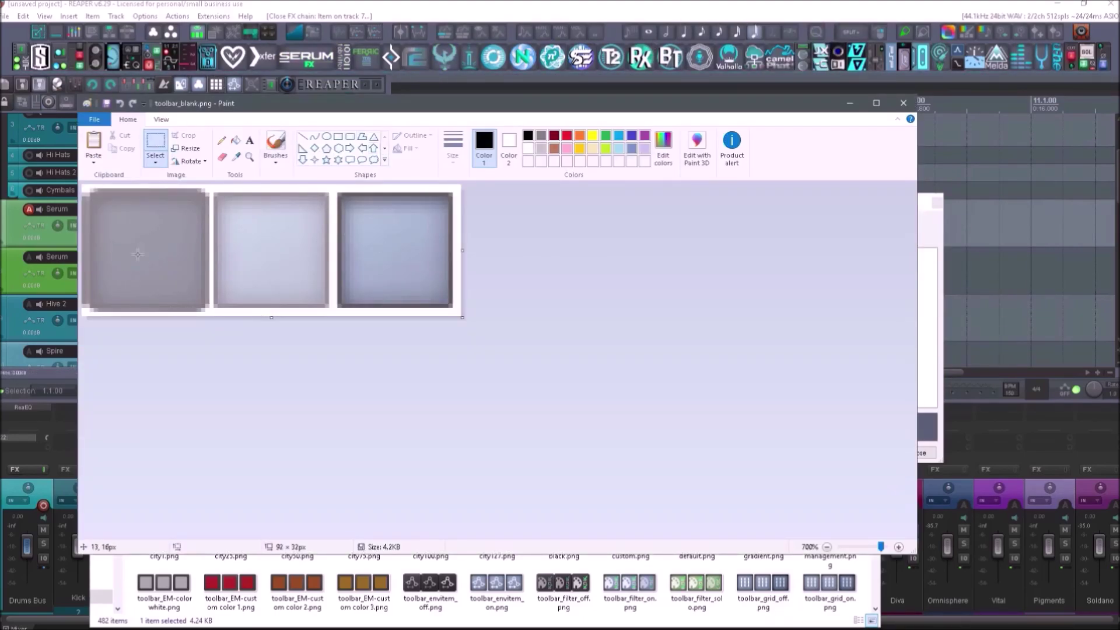
left_click(321, 65)
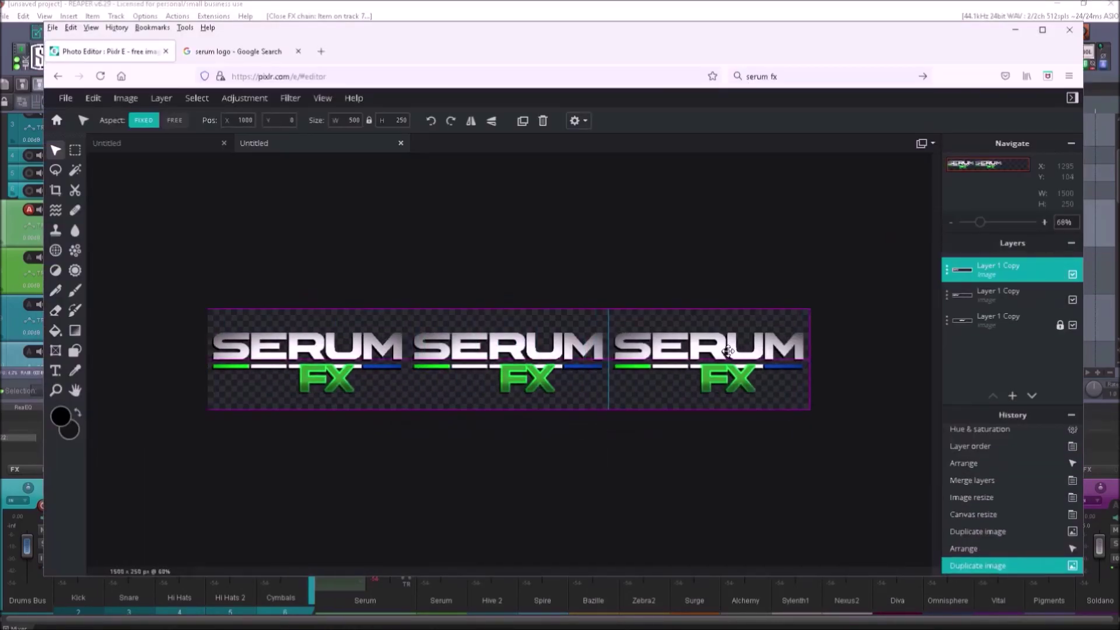
Give the Serum FX button the Serum logo icon, then close Toolbar 14 and the customization window.
left_click(635, 382)
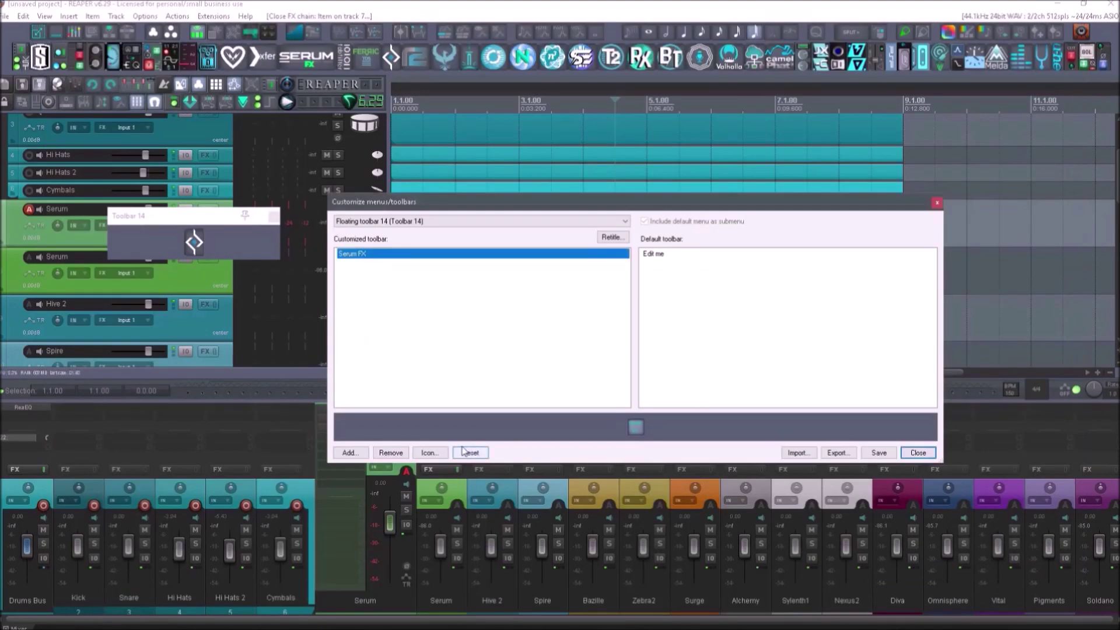
left_click(429, 453)
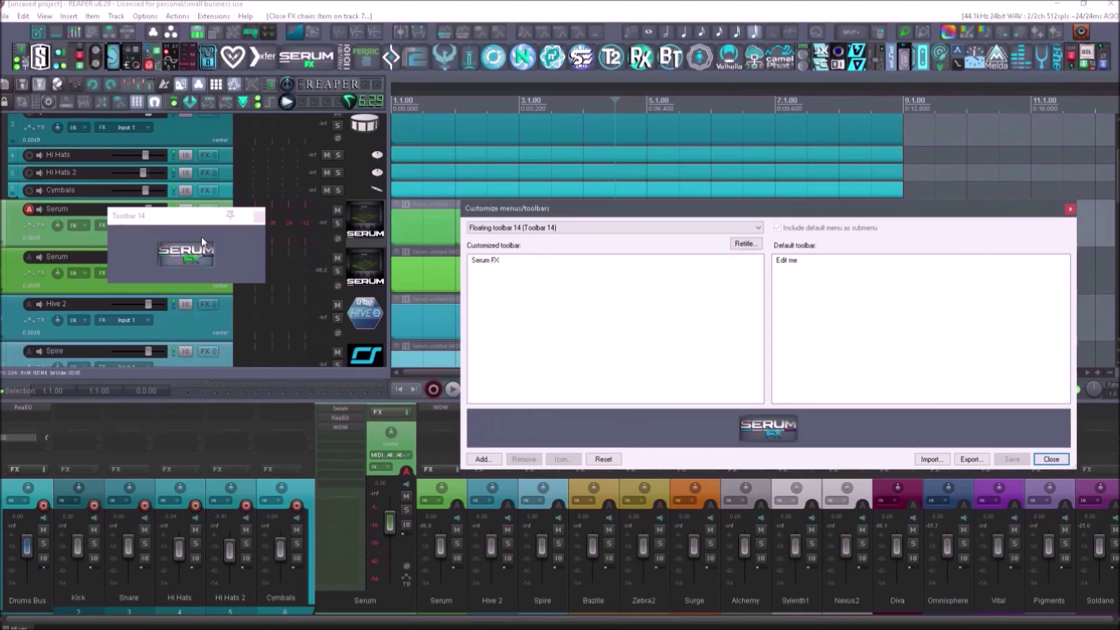
left_click(259, 217)
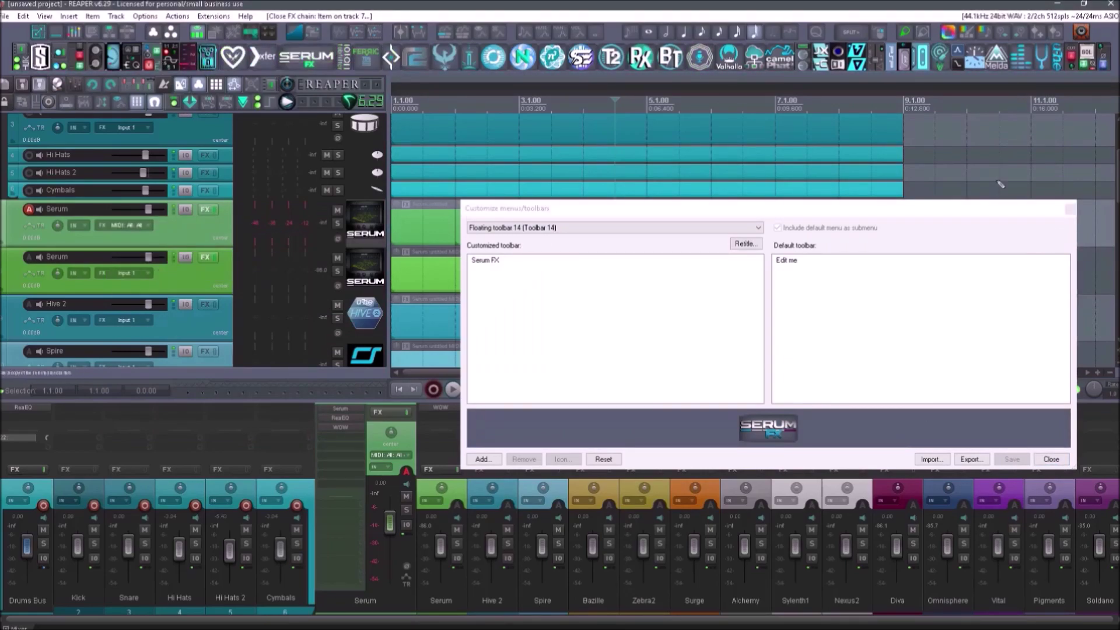
left_click(1070, 208)
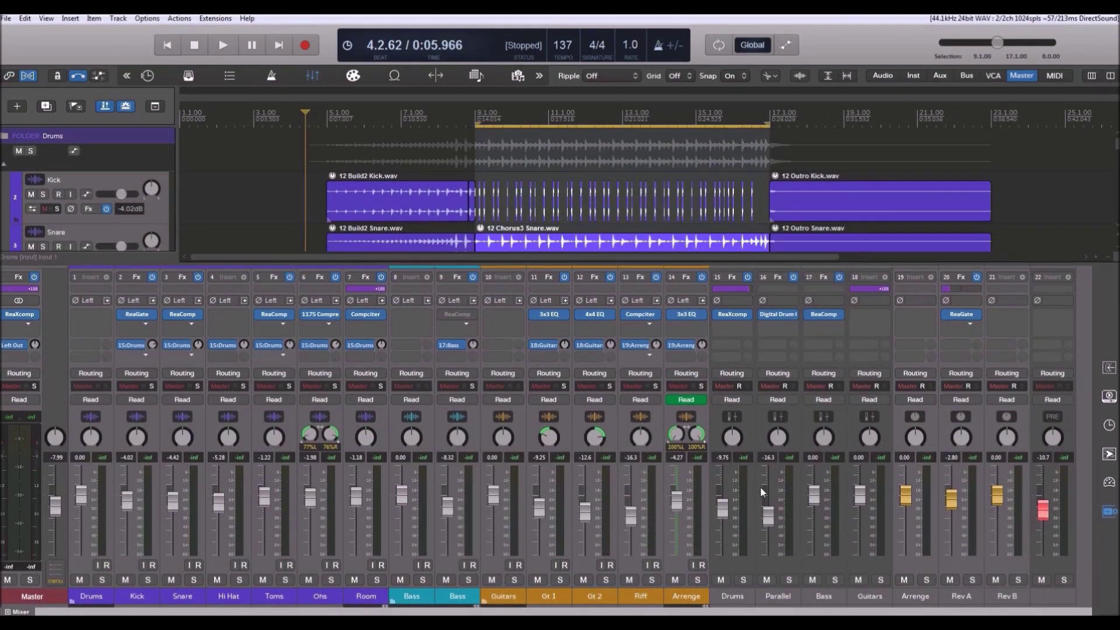
Switch the screenset to a layout with taller track rows.
left_click(1109, 82)
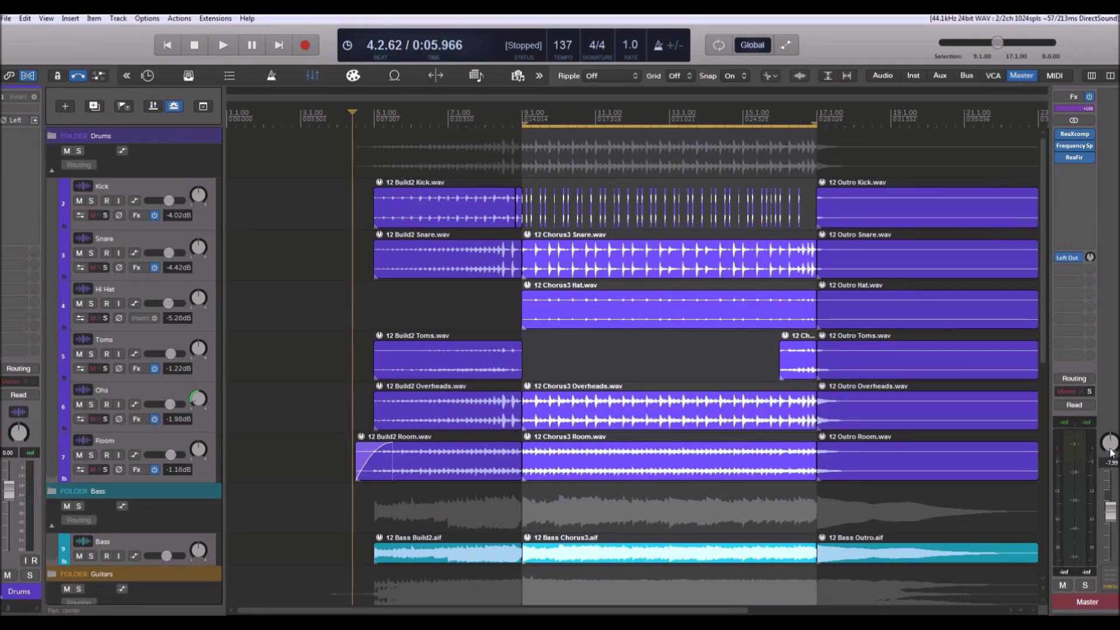
scroll(583, 350, "down", 3)
scroll(408, 291, "up", 3)
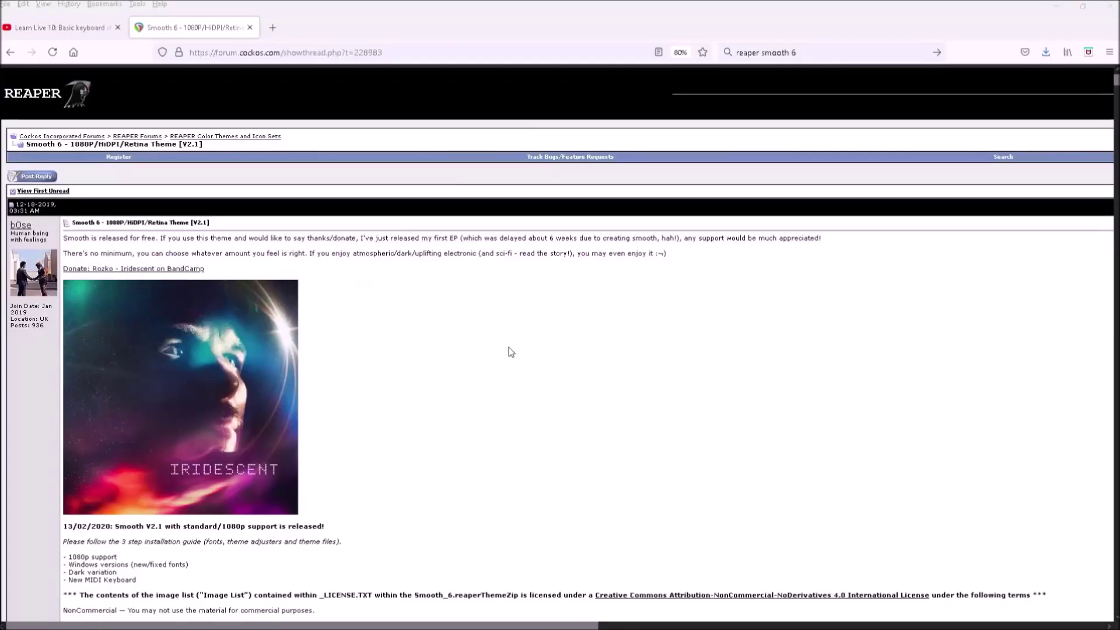
scroll(456, 227, "down", 20)
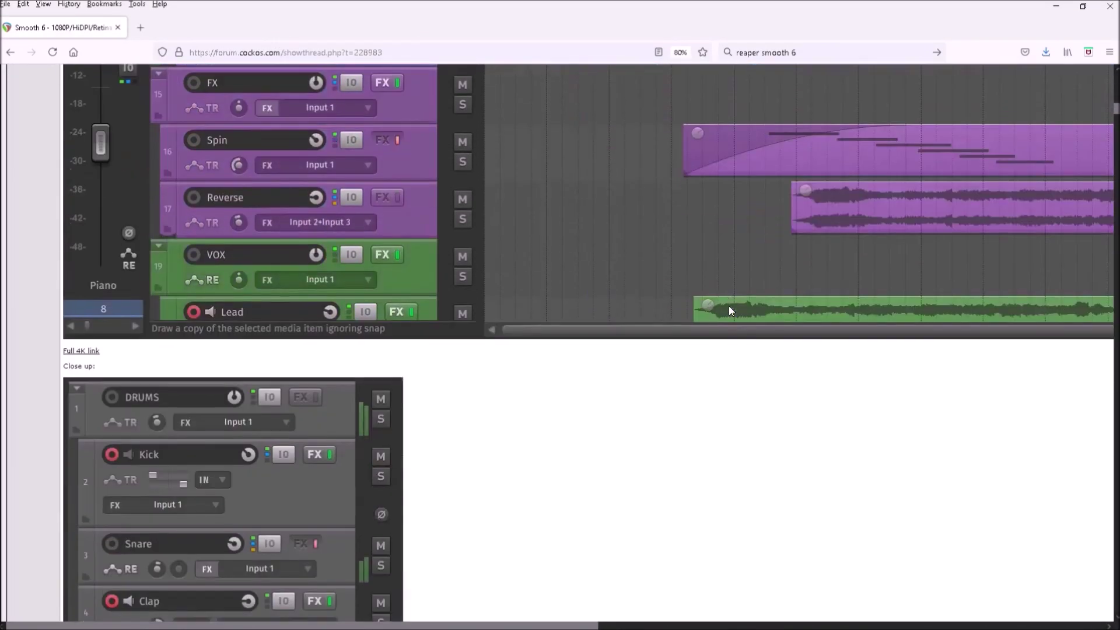
scroll(737, 311, "down", 20)
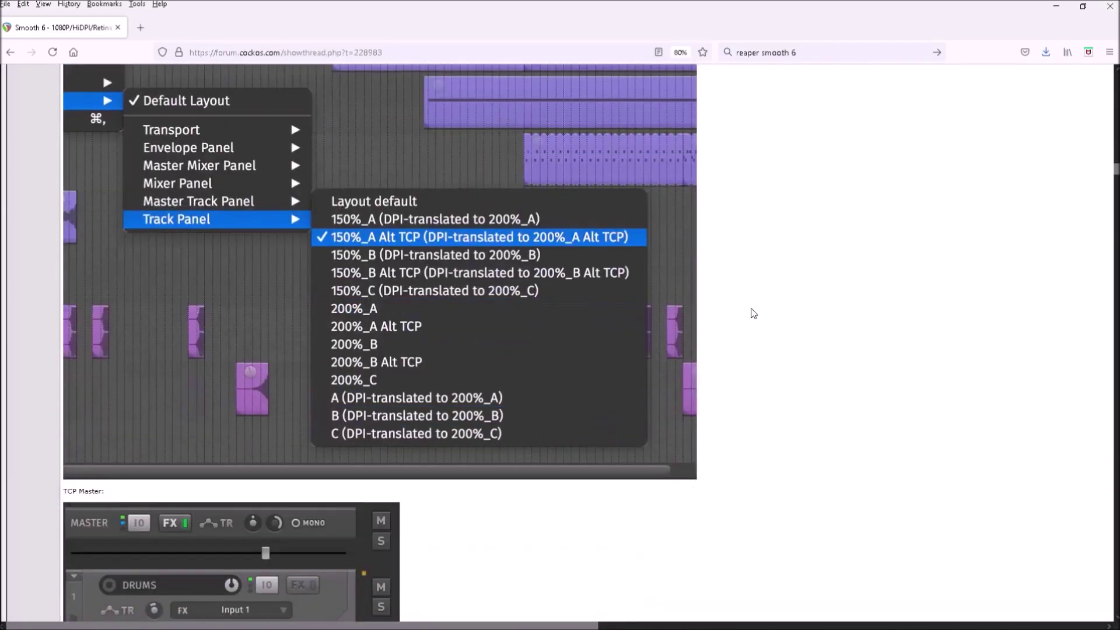
scroll(754, 312, "down", 20)
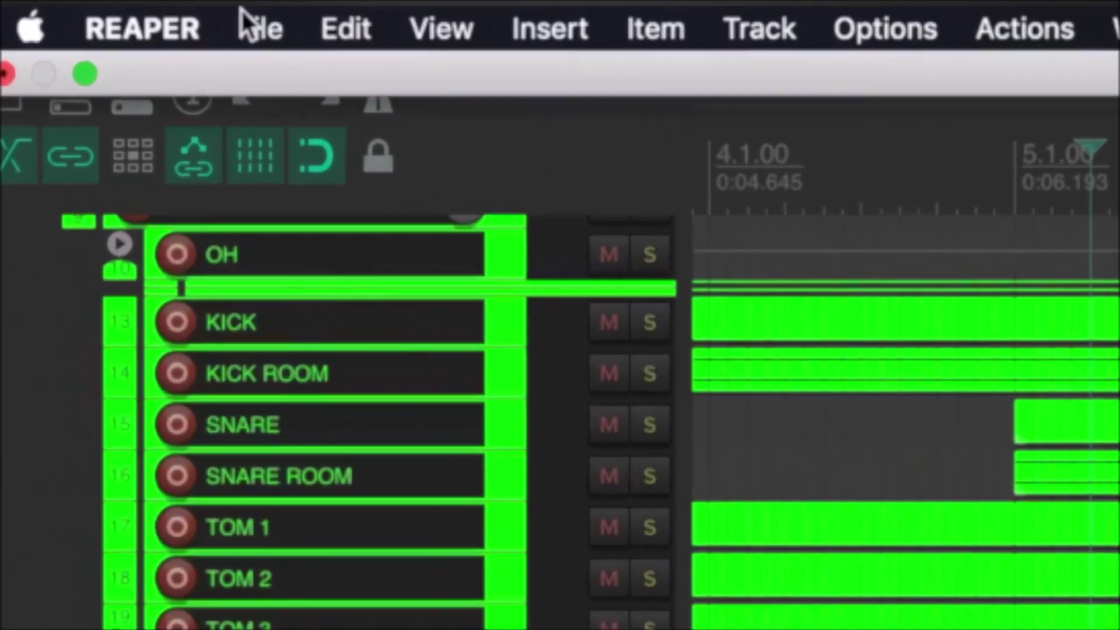
Open a new empty project tab, then scroll the Vocal item's volume up to +18.2dB.
left_click(245, 17)
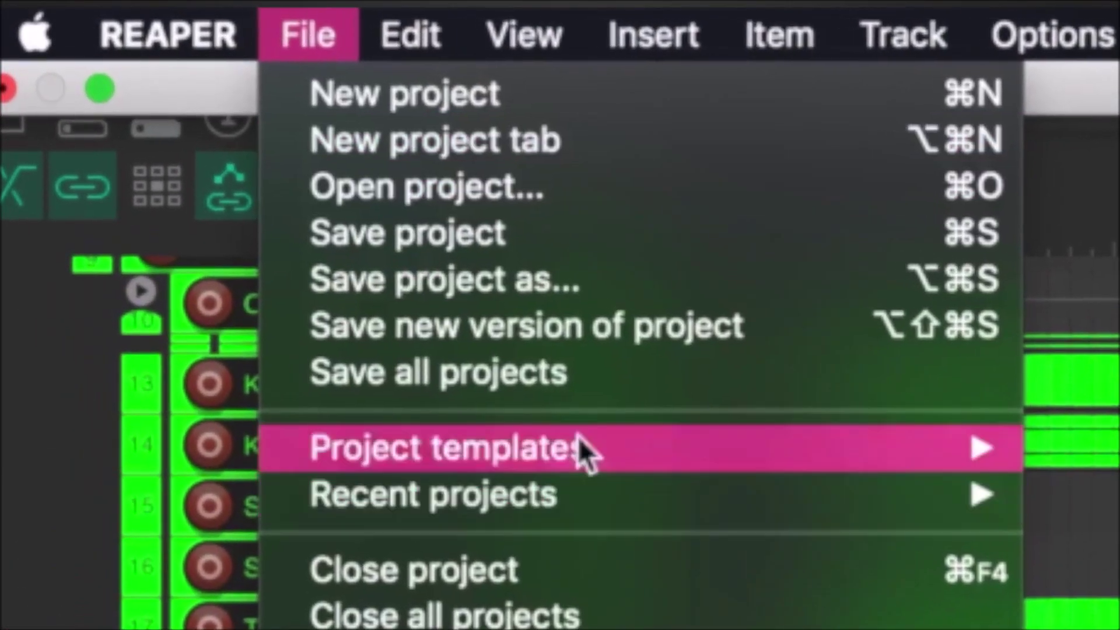
left_click(461, 143)
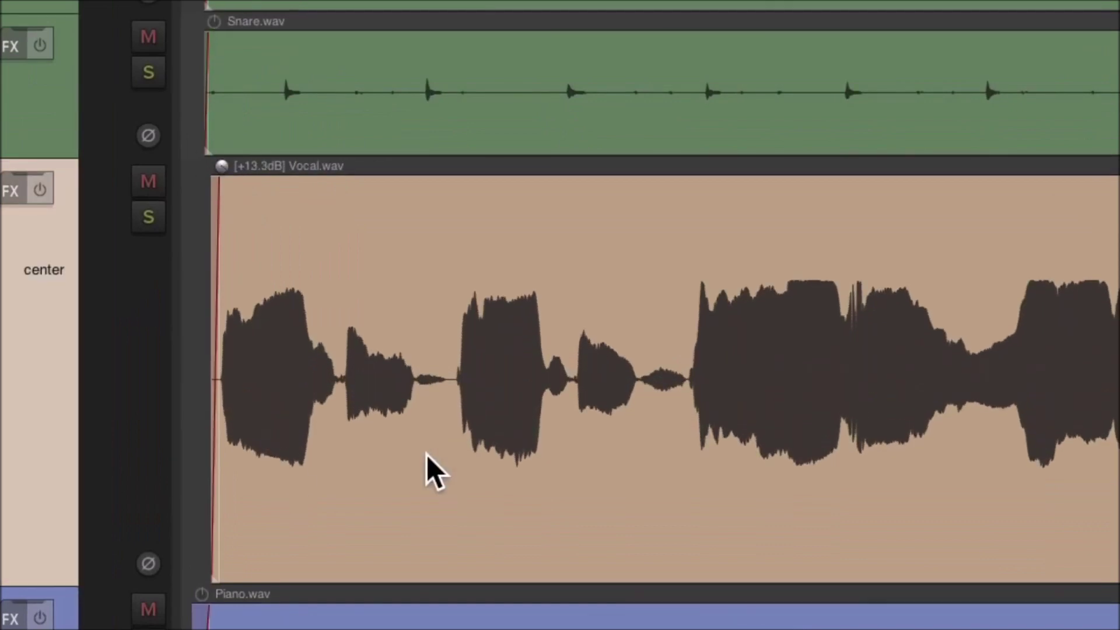
scroll(295, 303, "up", 5)
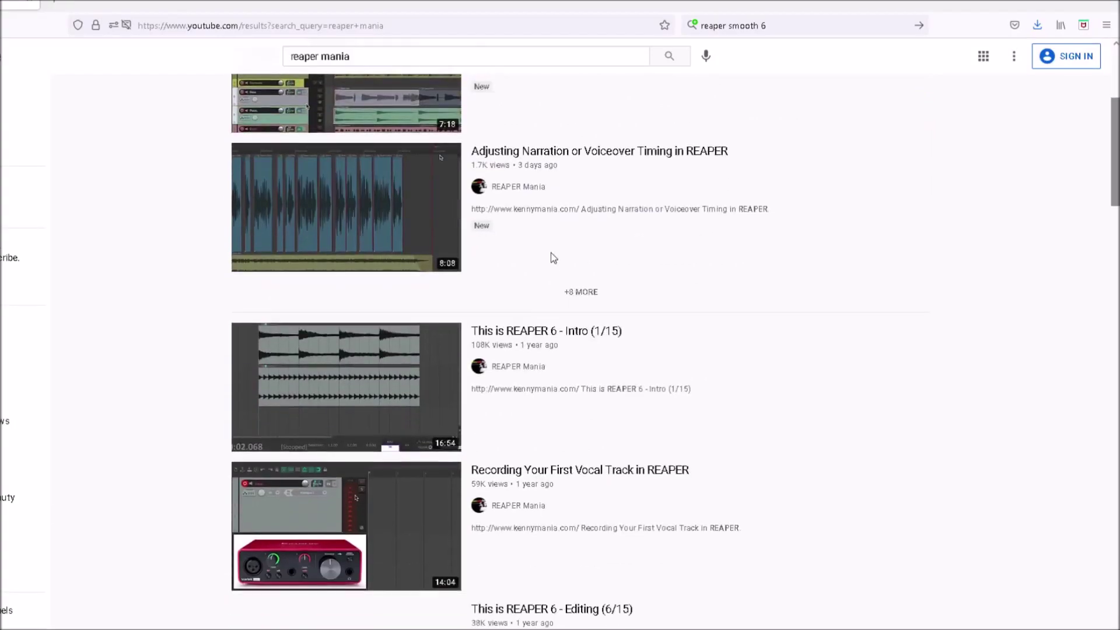
scroll(644, 312, "down", 3)
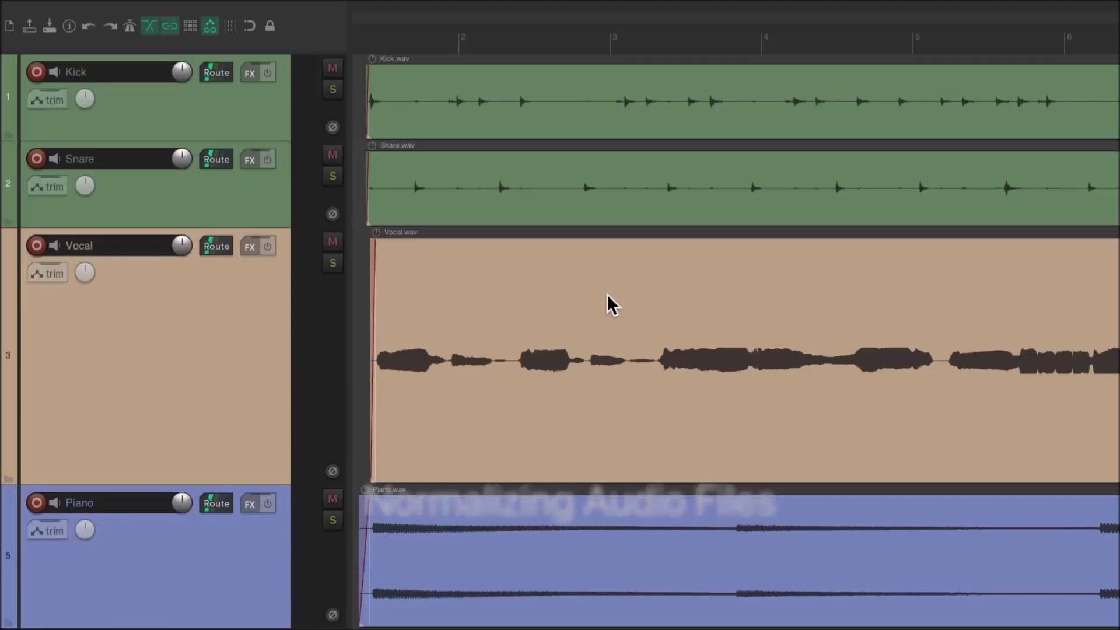
Normalize the selected Vocal.wav item with Ctrl+Shift+N, undoing and redoing to compare.
left_click(465, 303)
key("ctrl+shift+n")
key("ctrl+z")
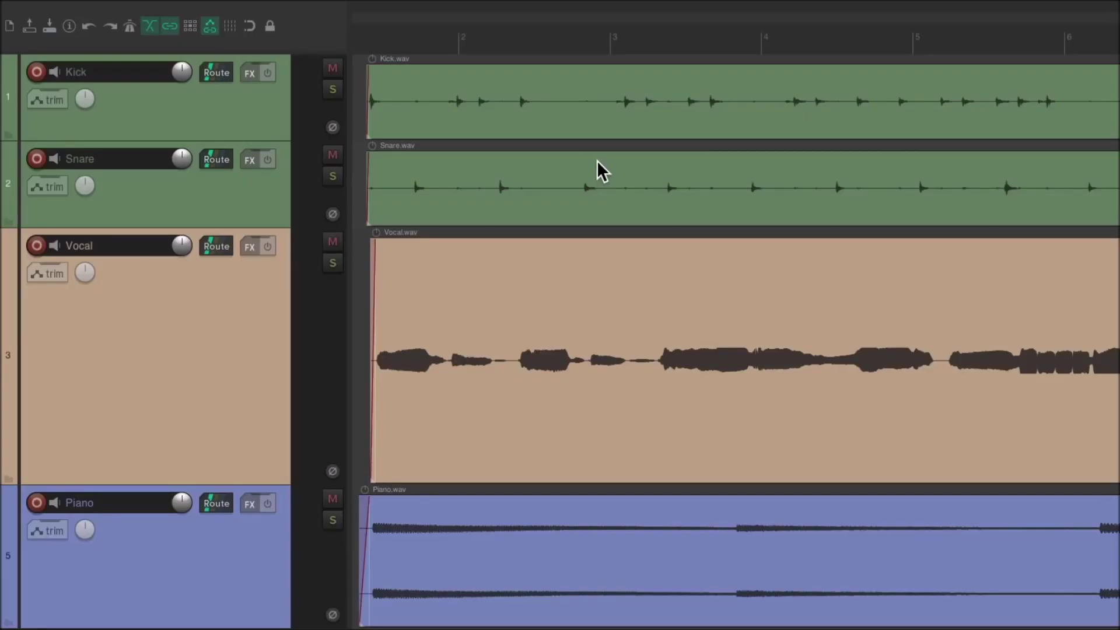
key("ctrl+shift+n")
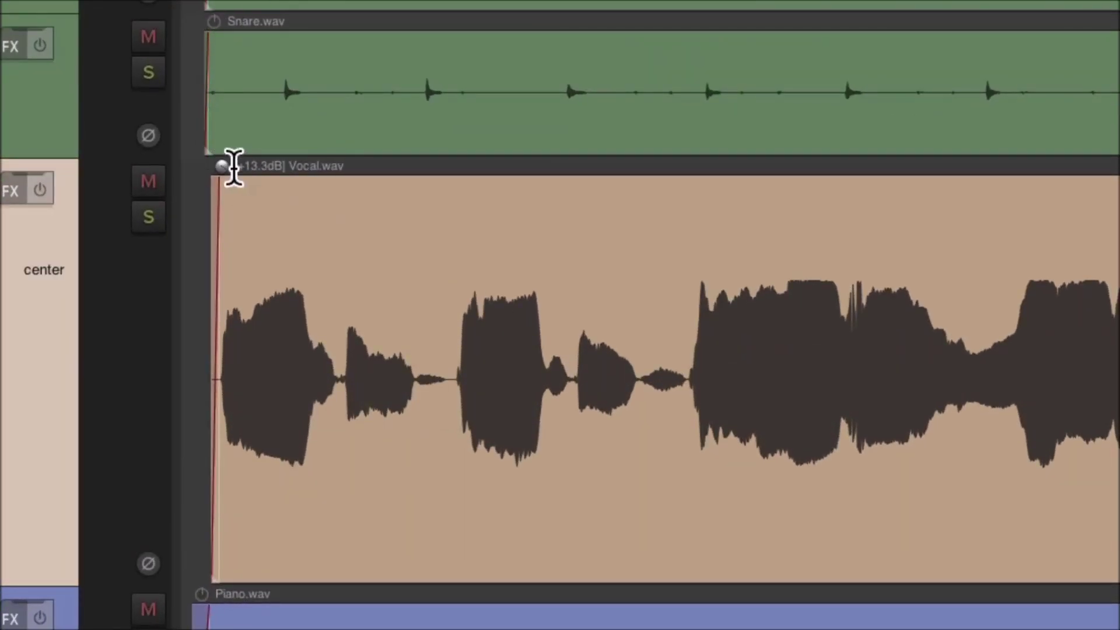
key("ctrl+shift+n")
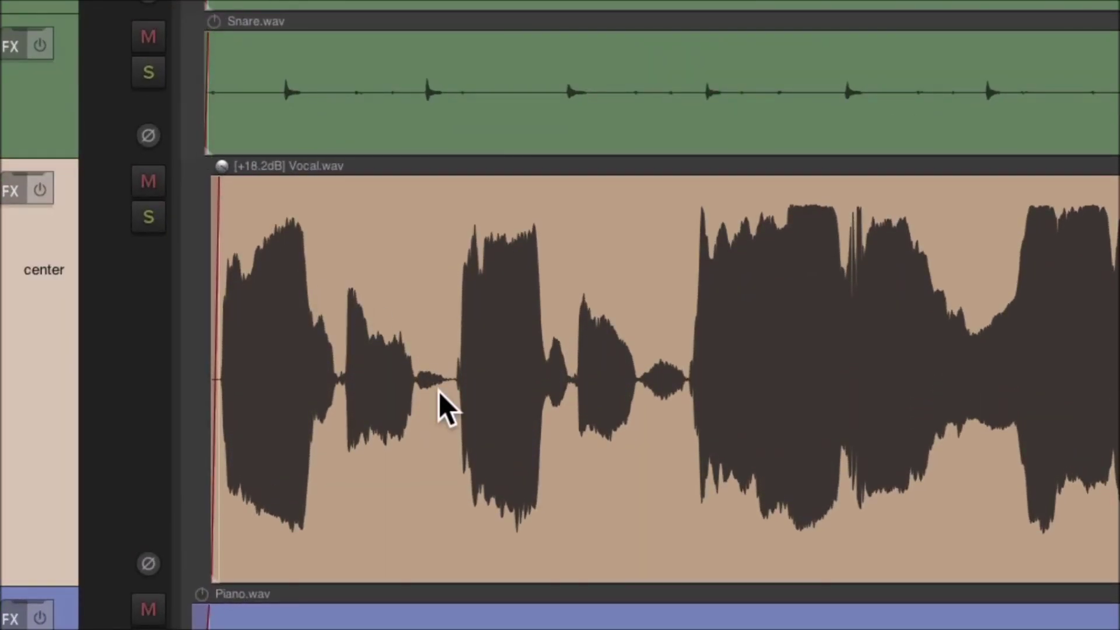
key("ctrl+z")
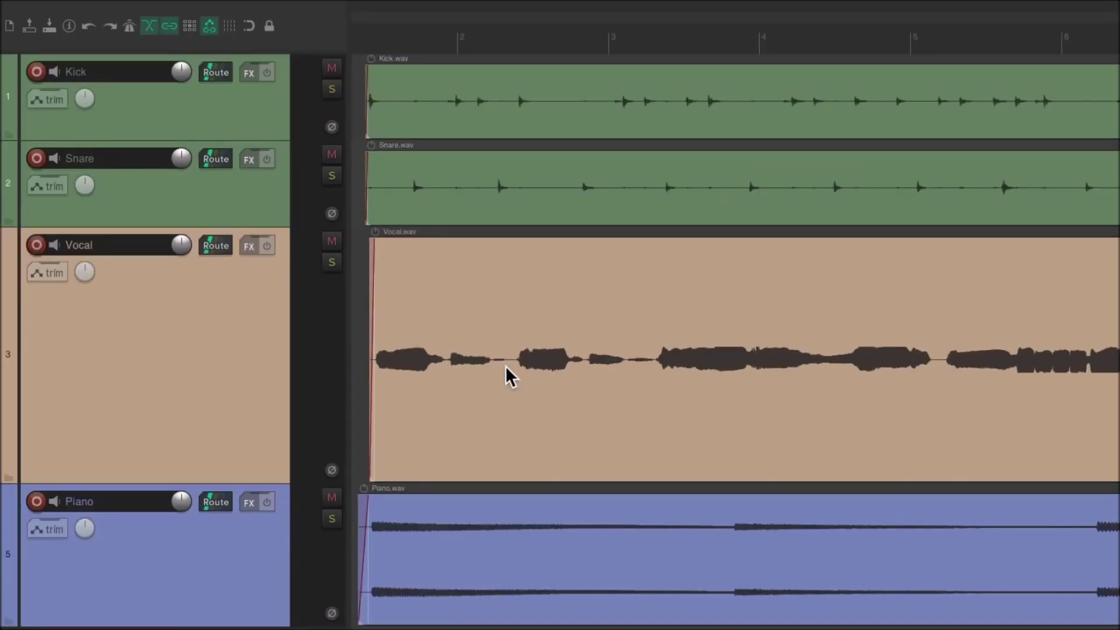
key("ctrl+shift+n")
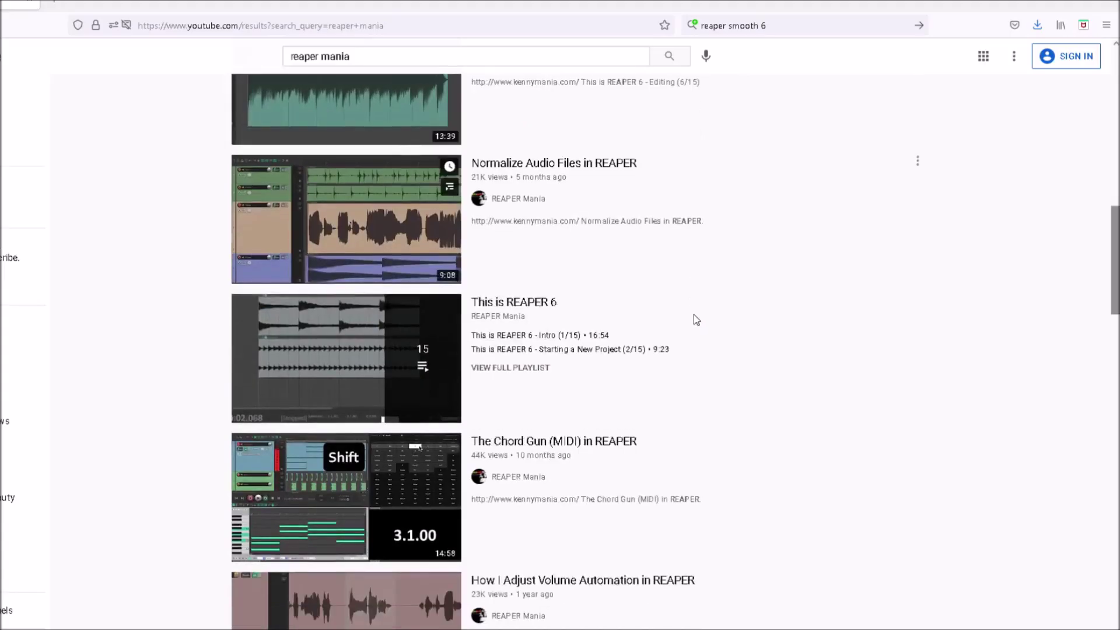
Scroll the 'reaper blog' results and open The REAPER Blog channel from a video.
scroll(695, 320, "down", 2)
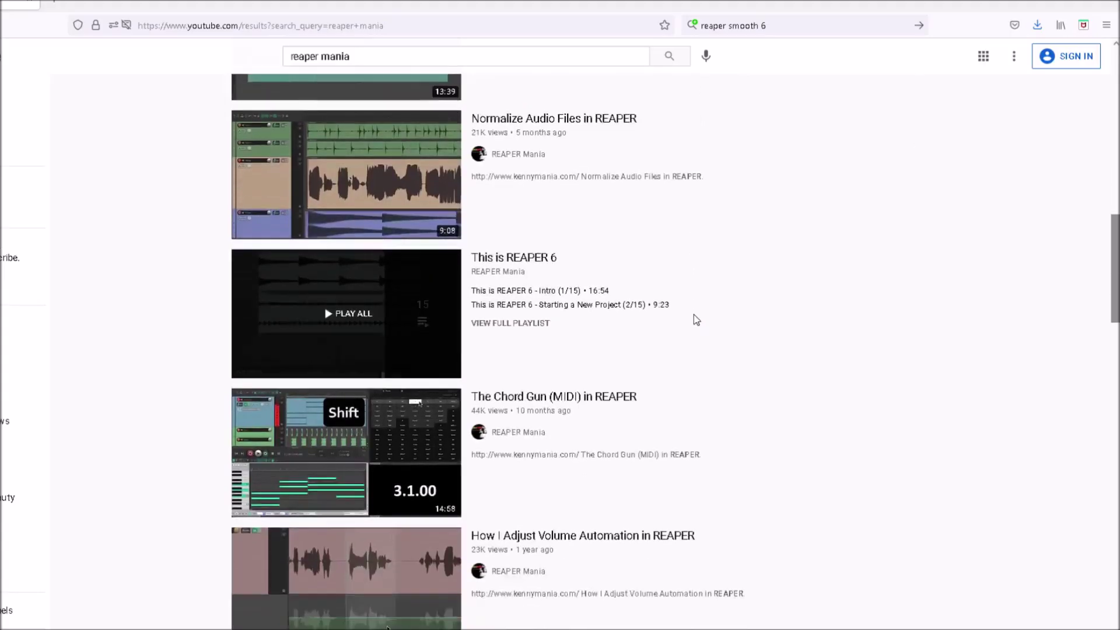
scroll(695, 318, "down", 3)
scroll(795, 344, "down", 5)
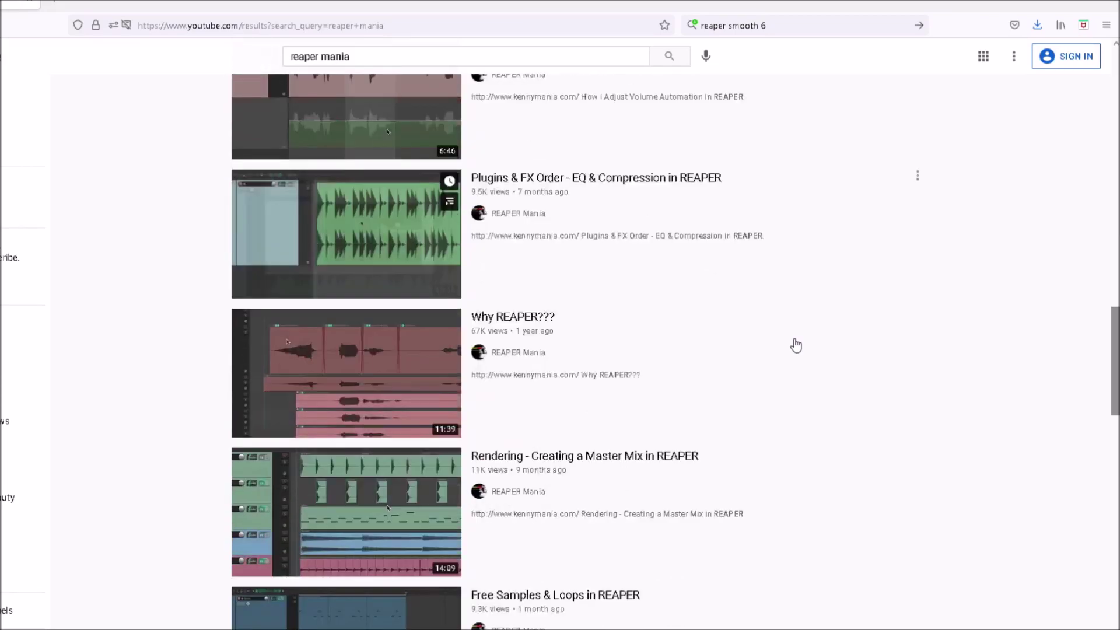
scroll(795, 344, "down", 6)
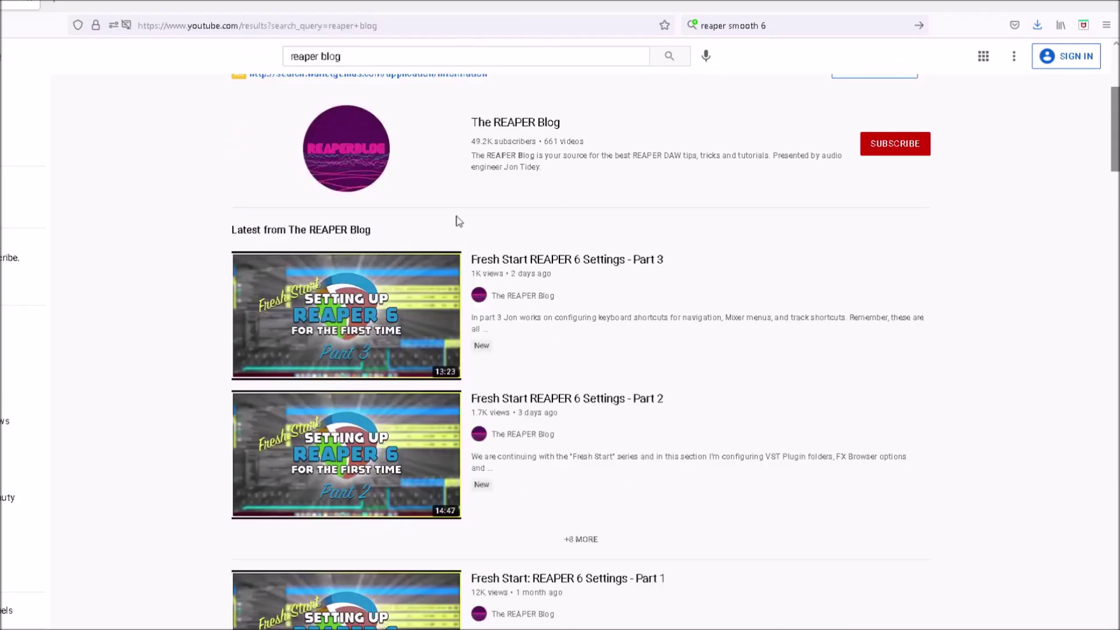
scroll(555, 243, "down", 5)
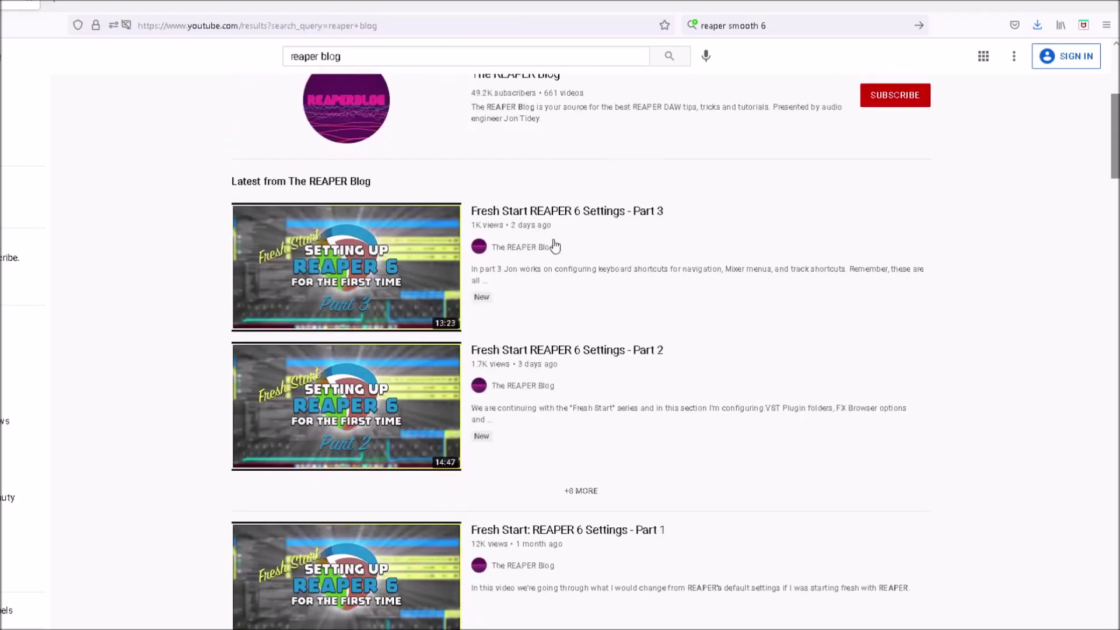
scroll(595, 228, "down", 5)
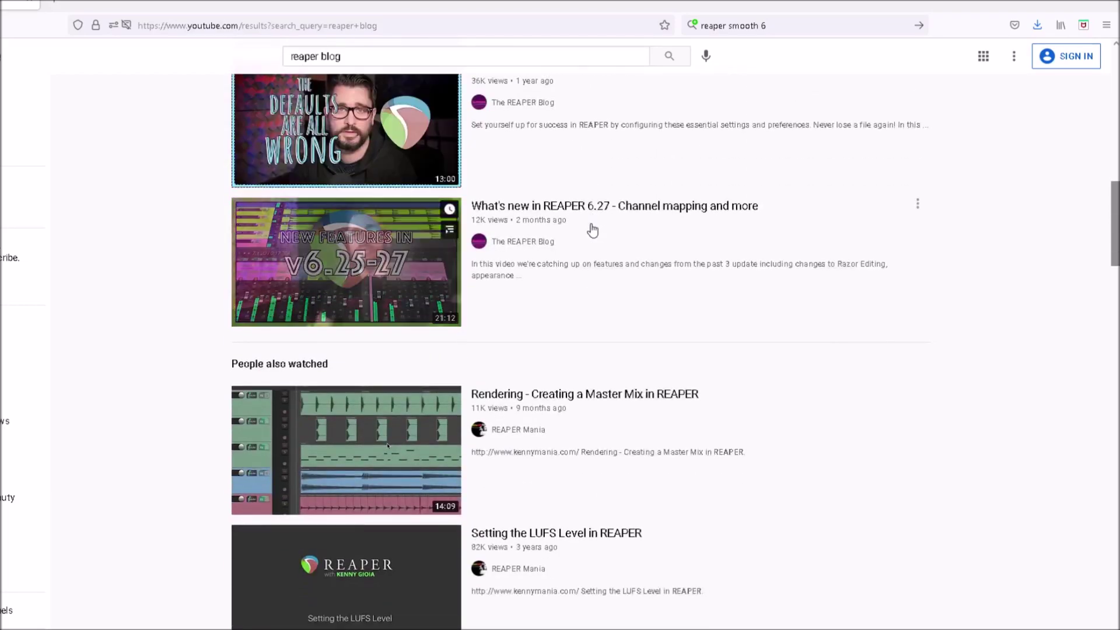
scroll(592, 230, "down", 8)
scroll(762, 276, "down", 4)
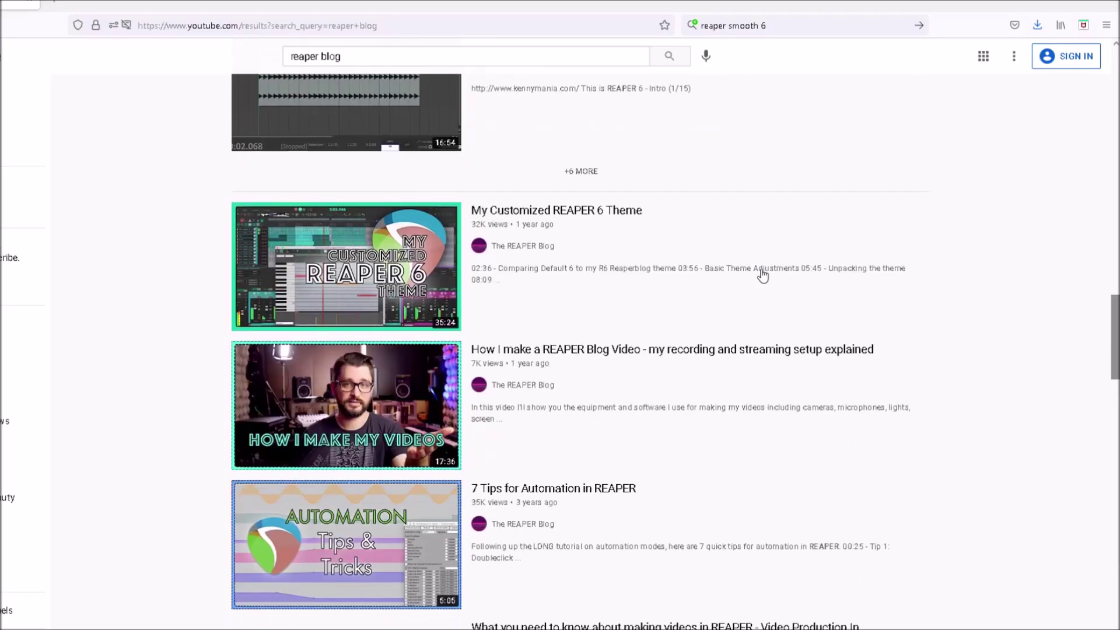
scroll(763, 276, "down", 2)
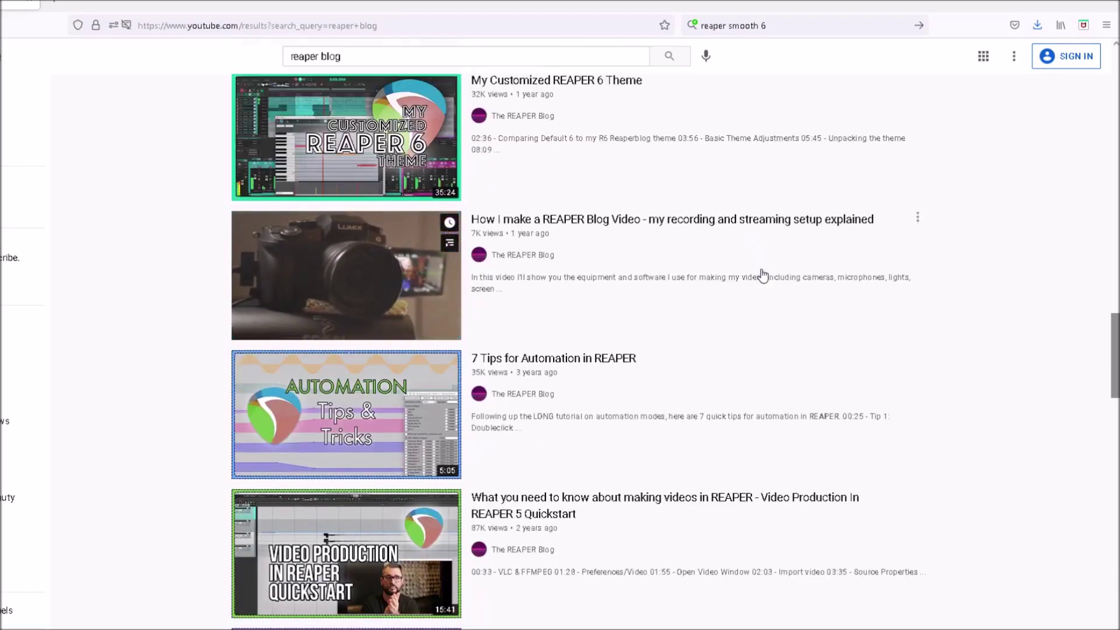
scroll(763, 276, "down", 2)
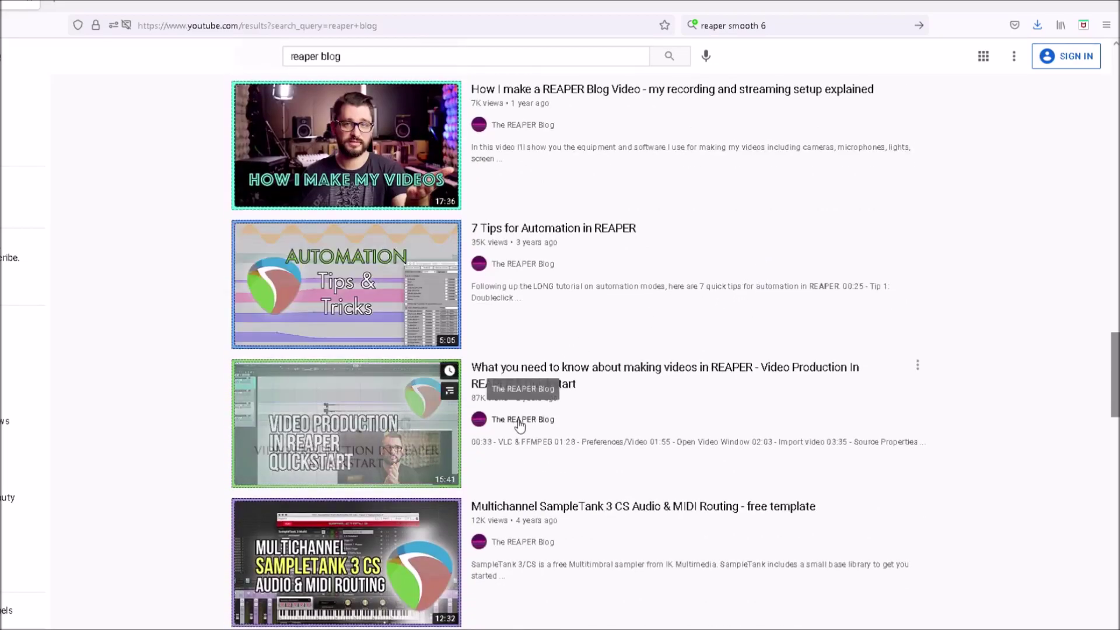
left_click(520, 421)
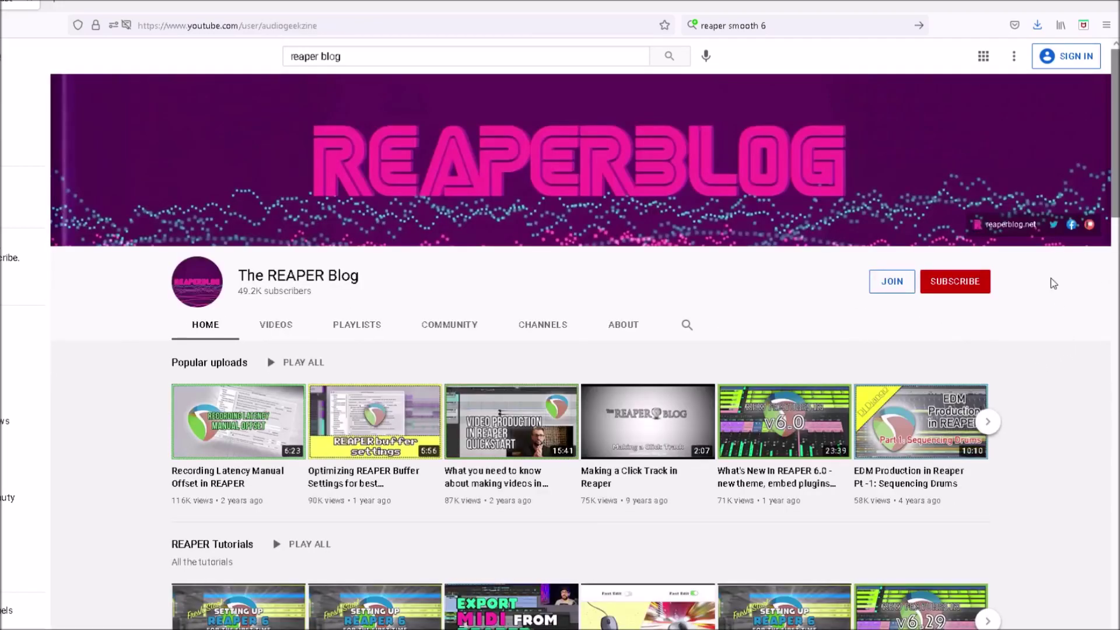
scroll(1054, 284, "down", 2)
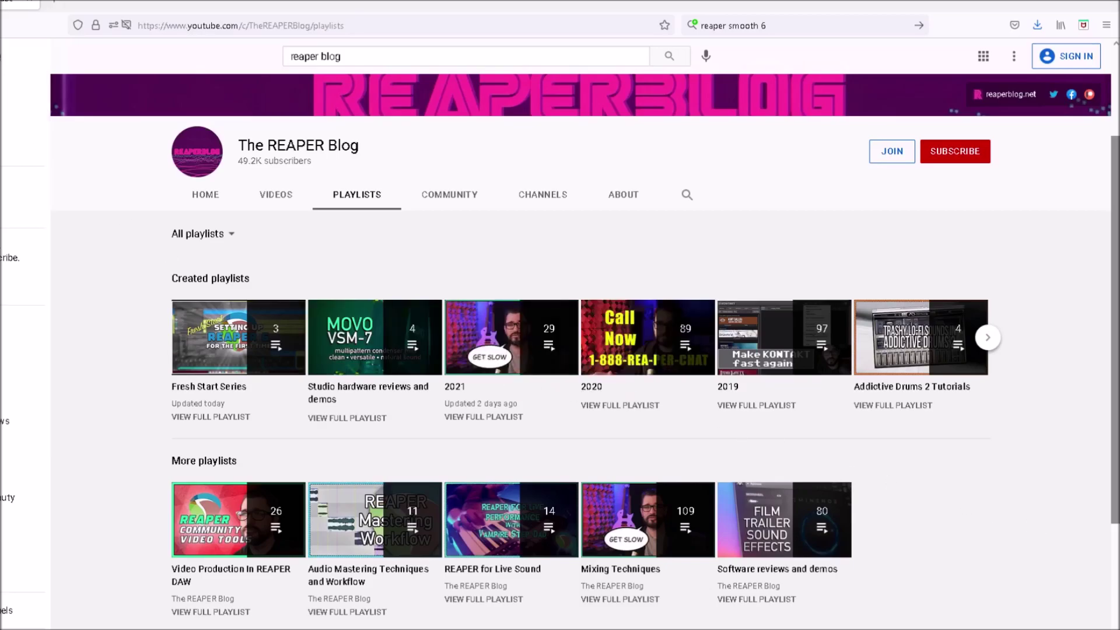
key("alt+Left")
scroll(875, 385, "down", 5)
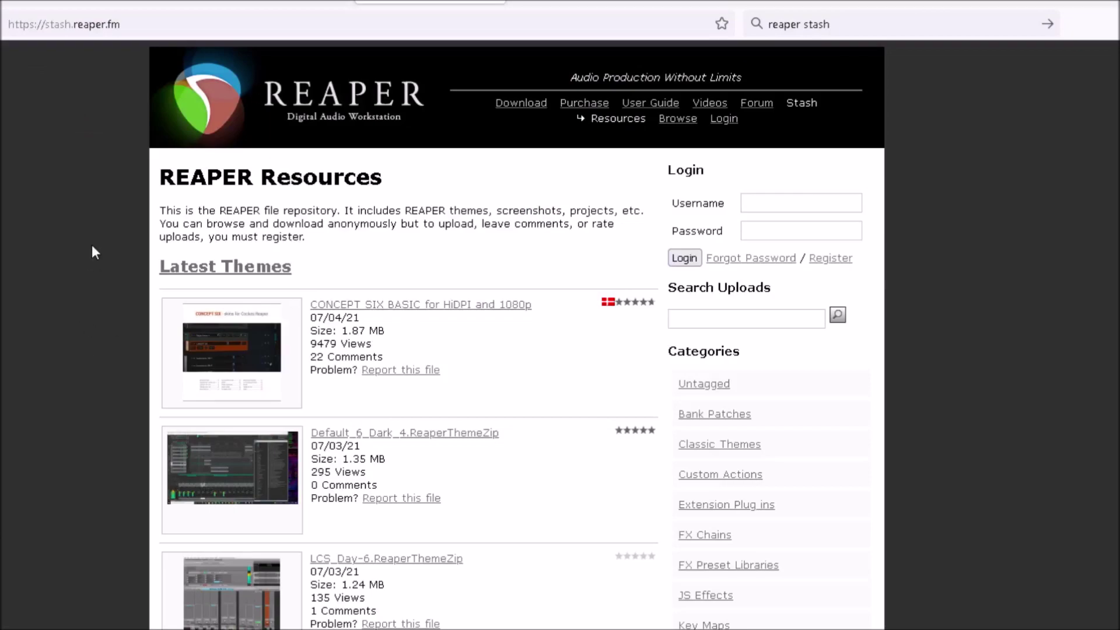
Scroll through the REAPER Stash Themes and 'icons' upload listings.
scroll(92, 246, "down", 4)
scroll(838, 564, "up", 1)
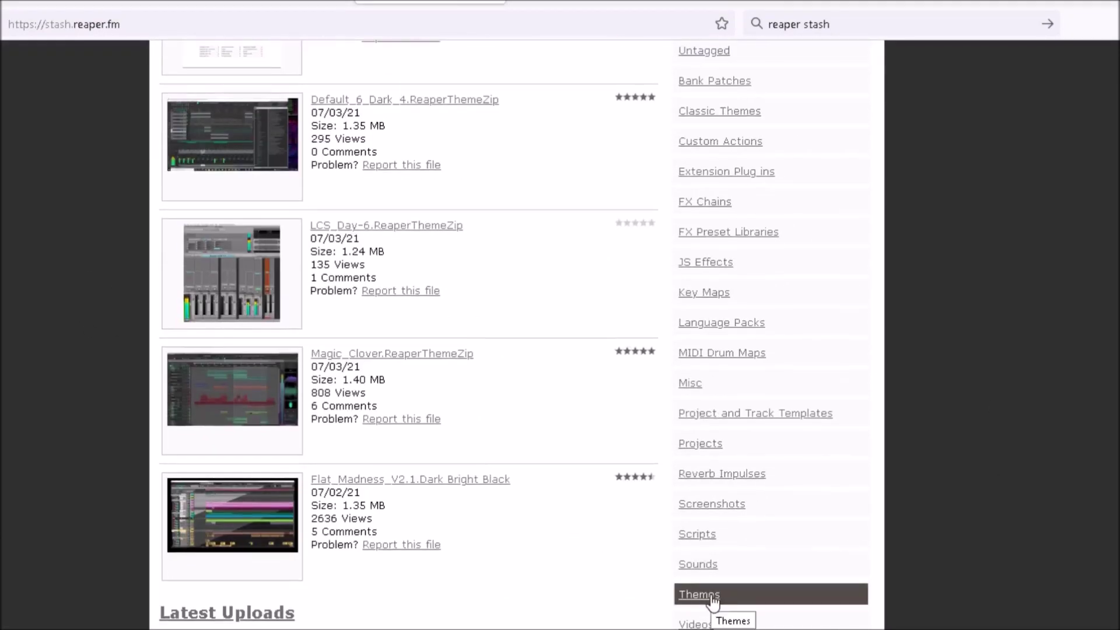
scroll(762, 344, "down", 3)
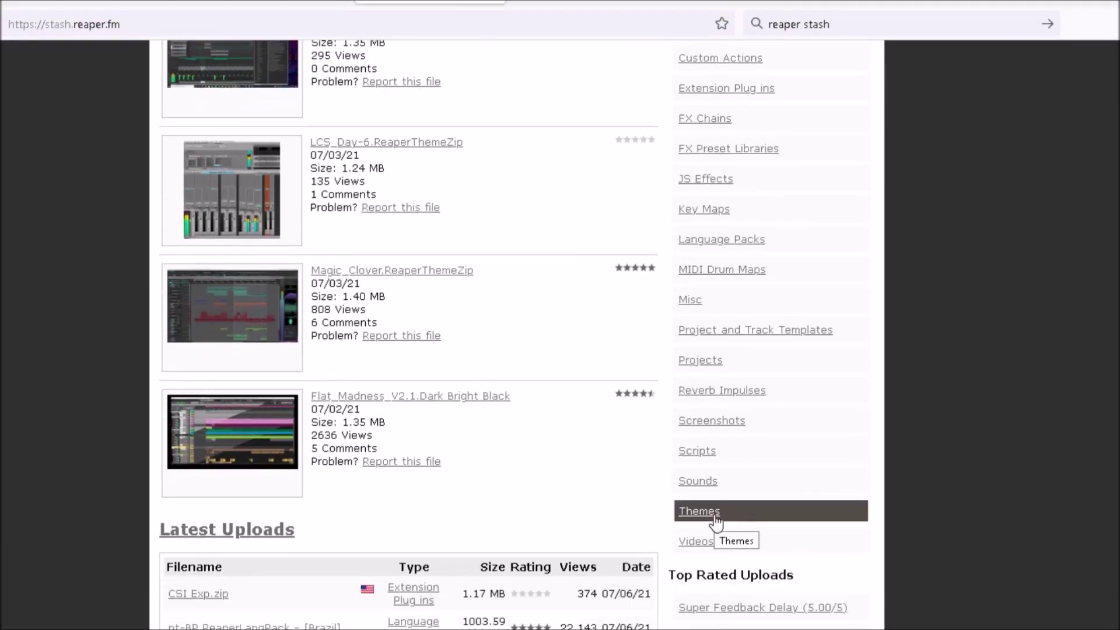
scroll(222, 375, "up", 3)
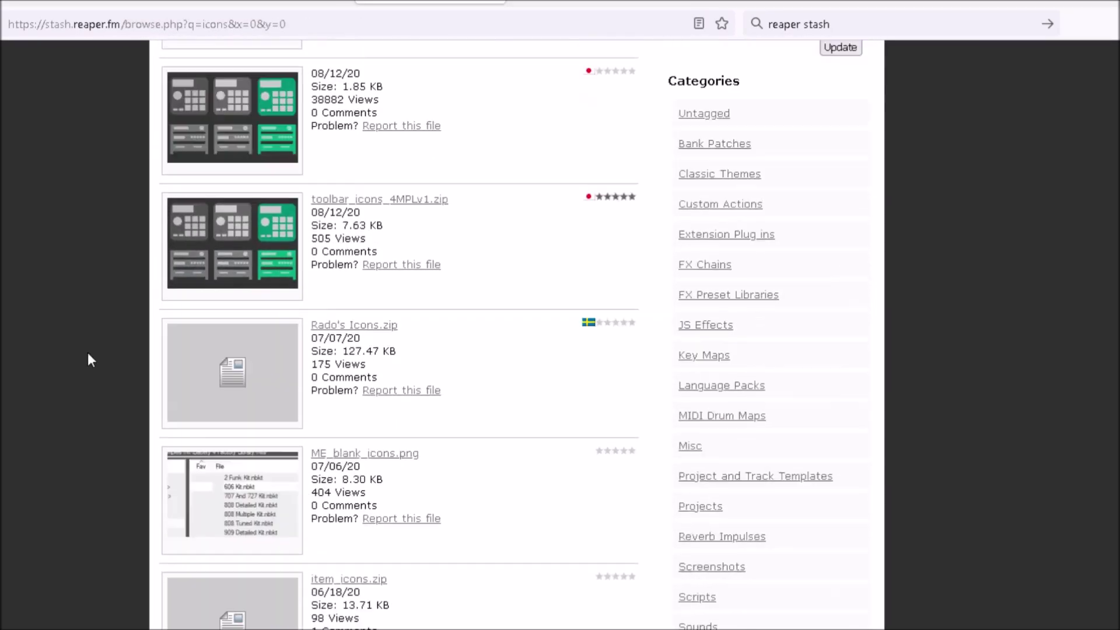
scroll(87, 353, "down", 15)
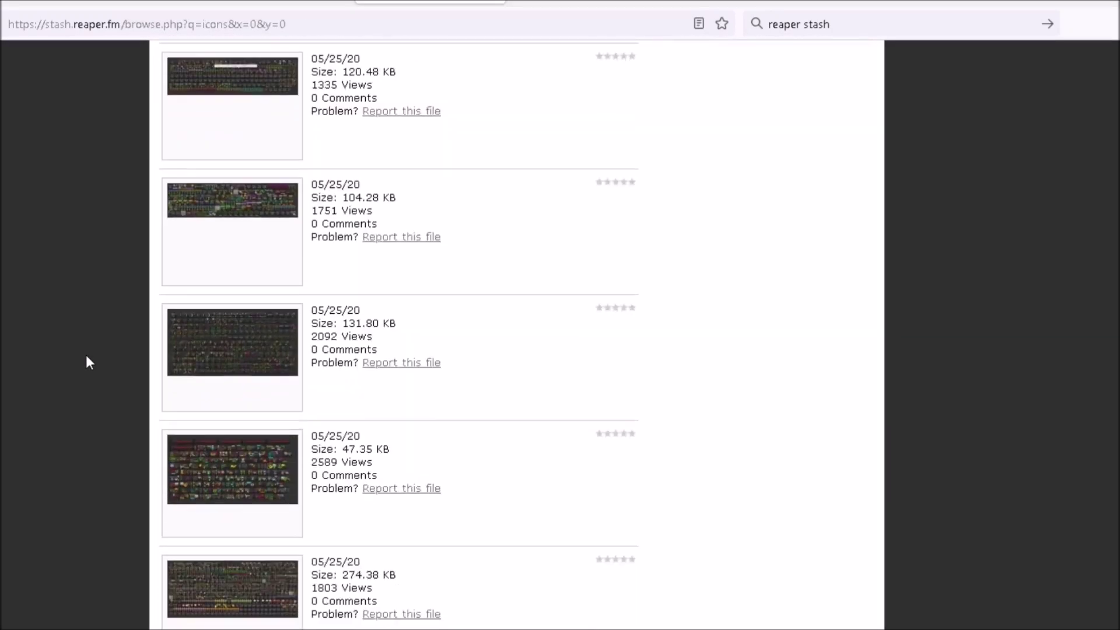
scroll(225, 475, "down", 20)
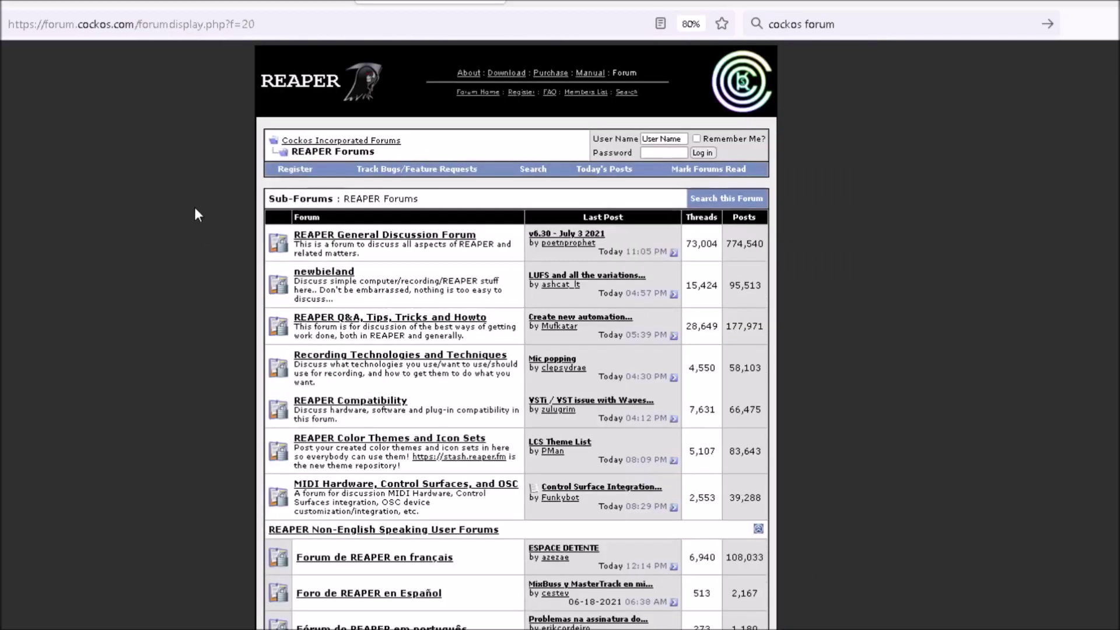
Open the REAPER General Discussion Forum and scroll through its threads.
scroll(195, 208, "down", 2)
left_click(359, 166)
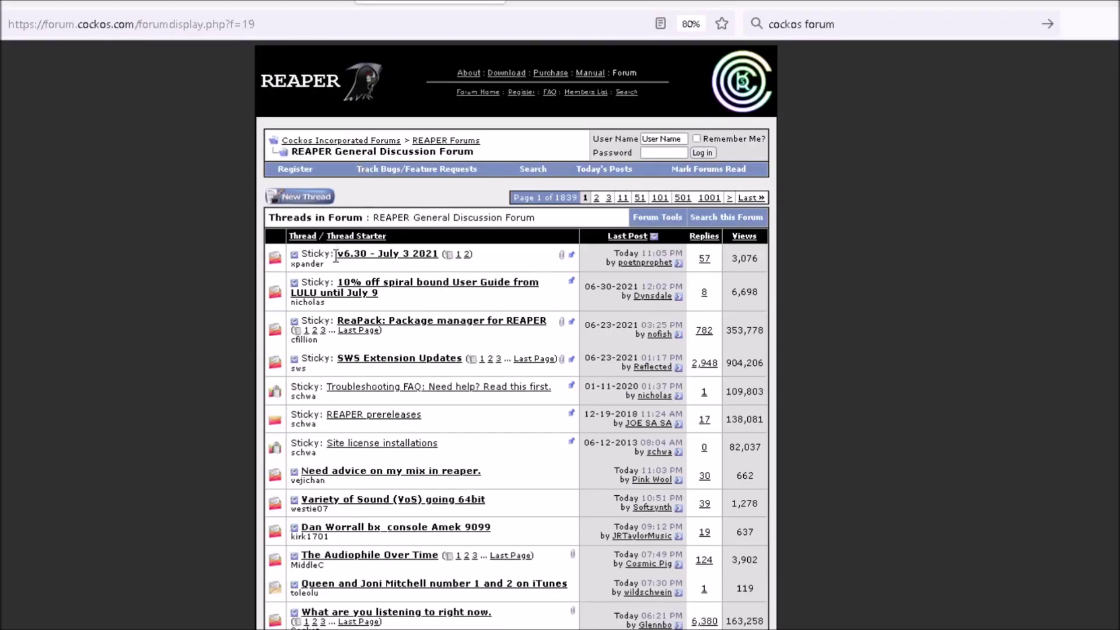
scroll(336, 256, "down", 10)
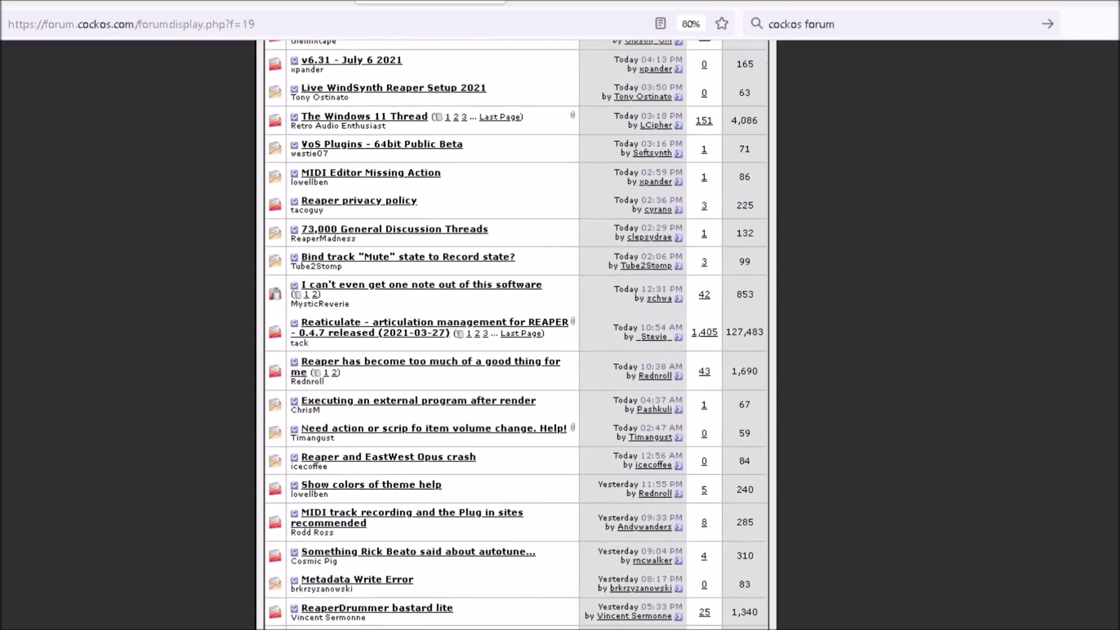
scroll(396, 495, "down", 15)
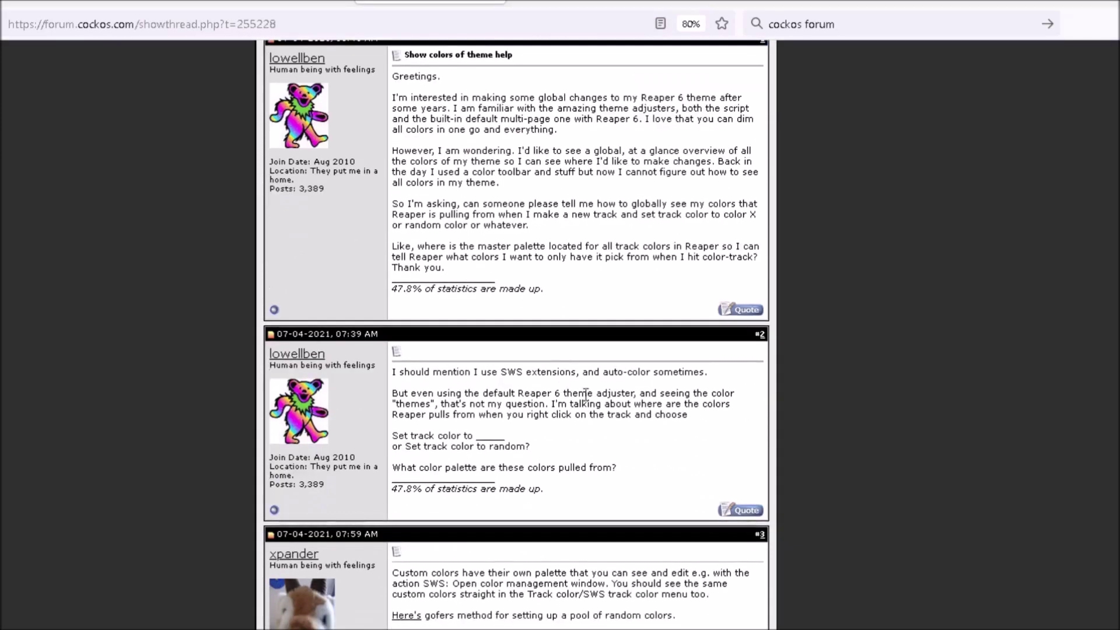
Open the guide to custom cursors thread in Color Themes and follow its cursors.php link.
key("alt+Left")
key("alt+Left")
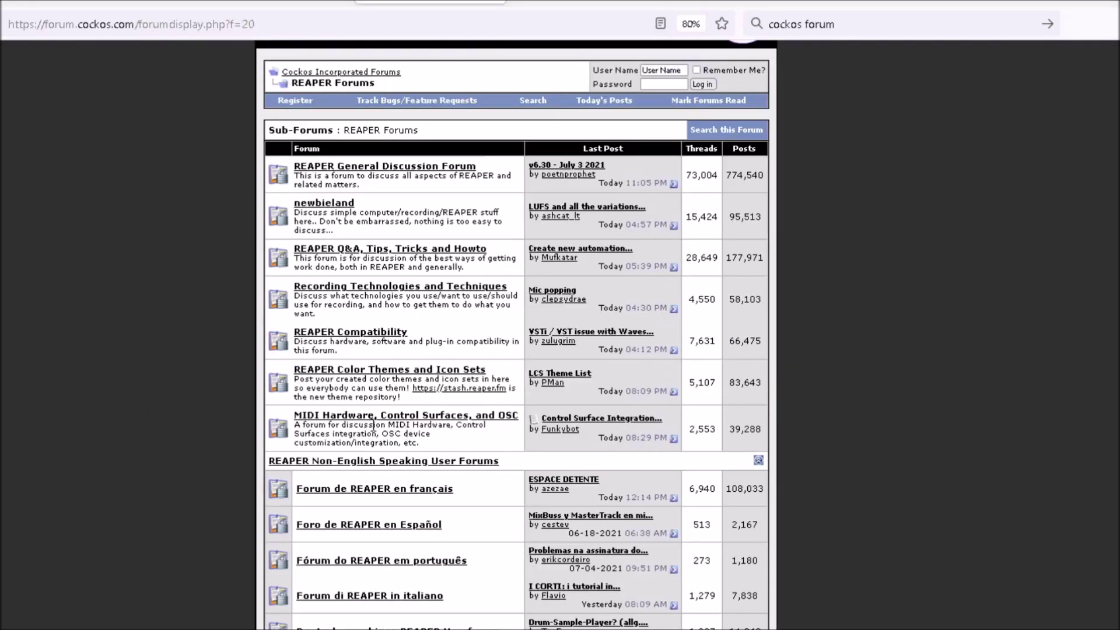
left_click(357, 371)
left_click(414, 257)
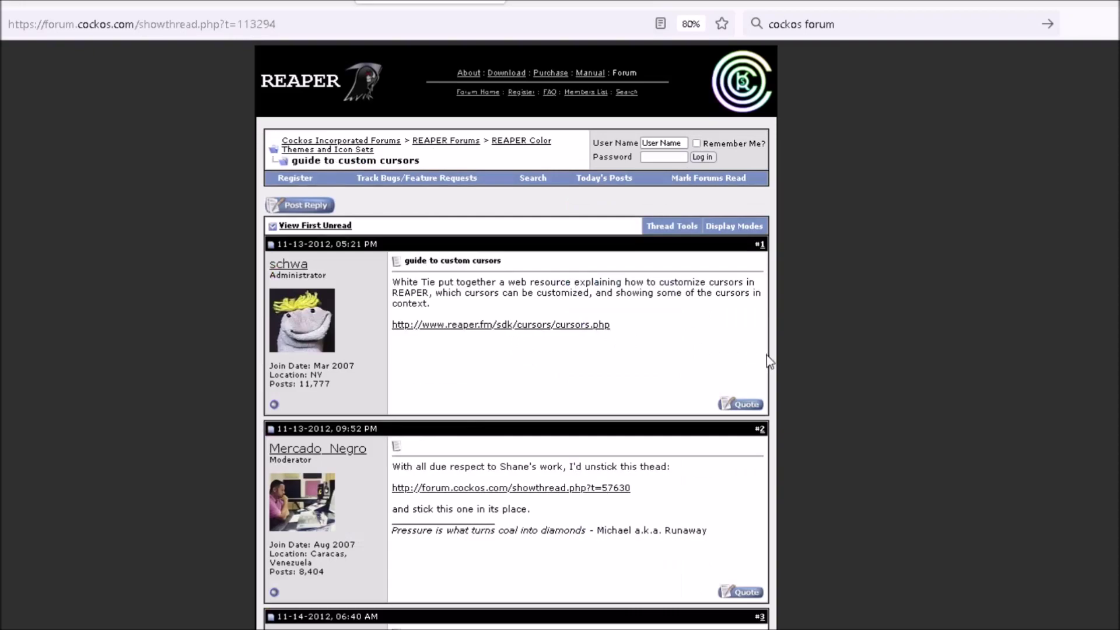
left_click(501, 324)
scroll(672, 380, "down", 5)
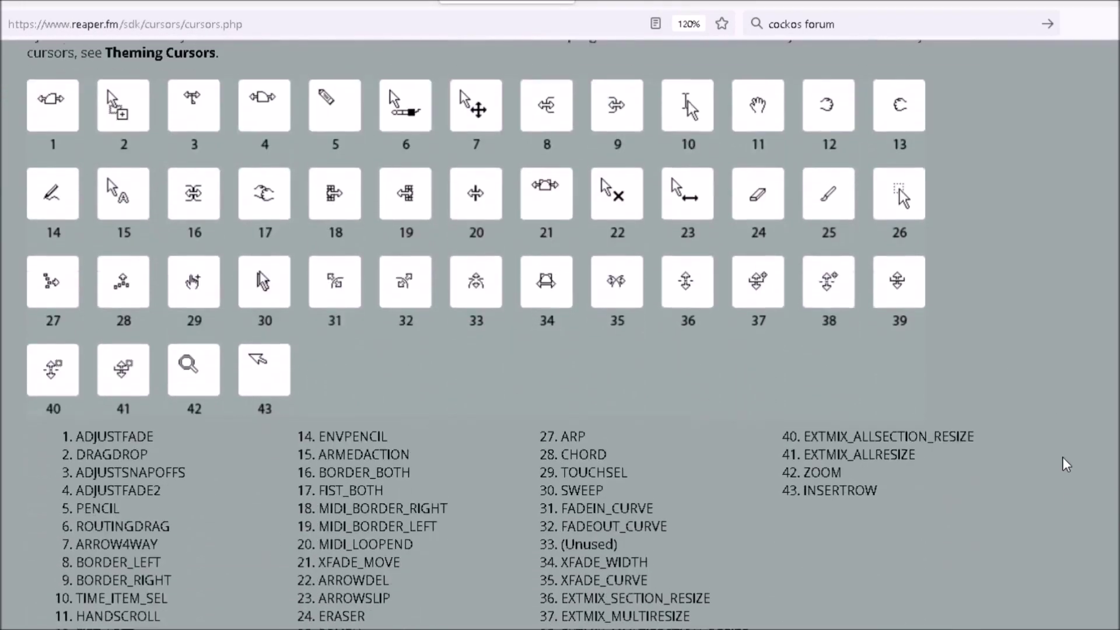
scroll(1063, 464, "down", 8)
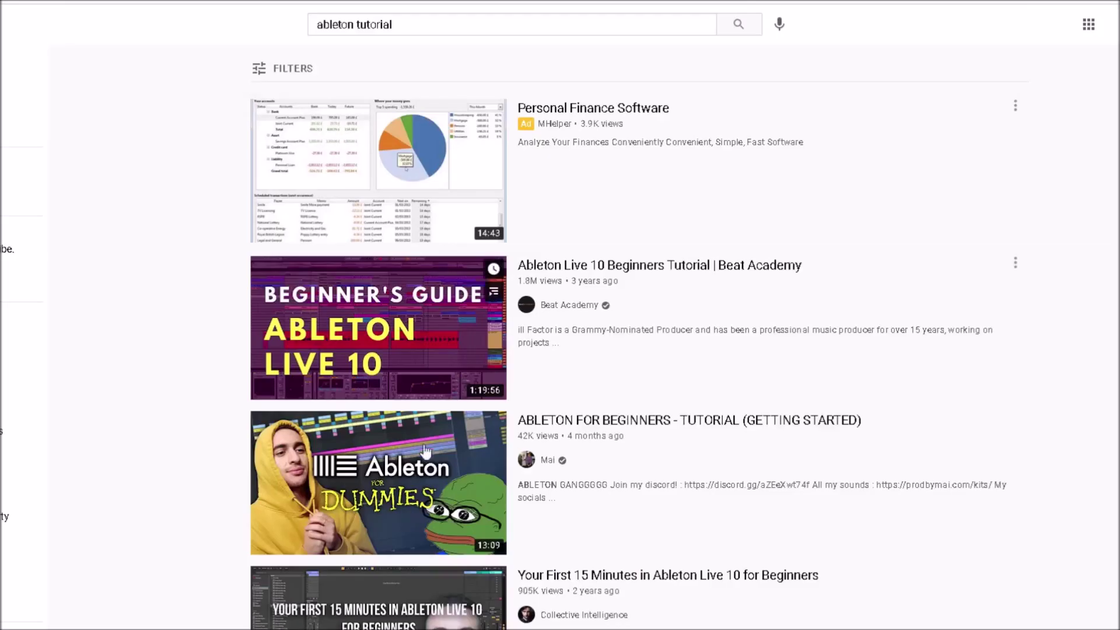
Replace the Ableton YouTube search with 'fl studio tutorial' and browse the new results.
scroll(426, 451, "down", 20)
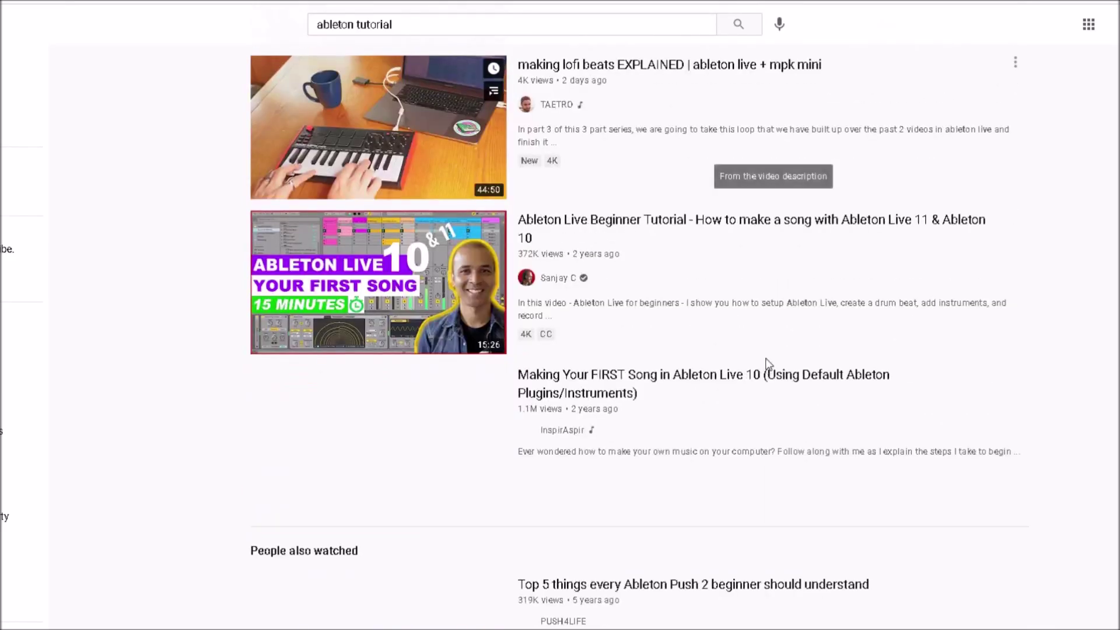
scroll(768, 365, "down", 20)
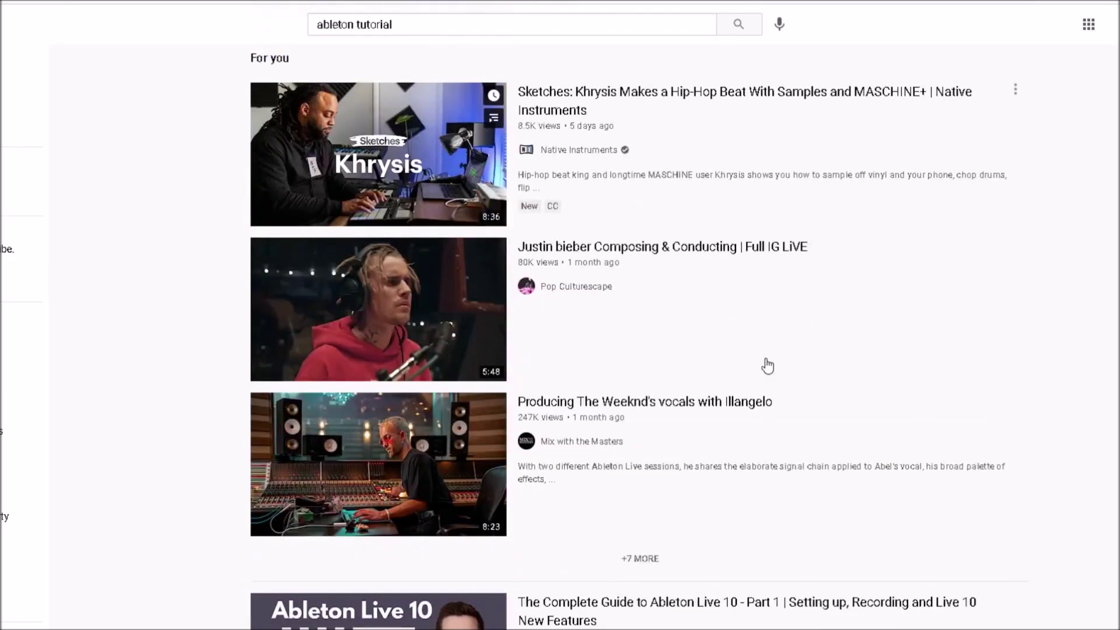
scroll(768, 365, "down", 20)
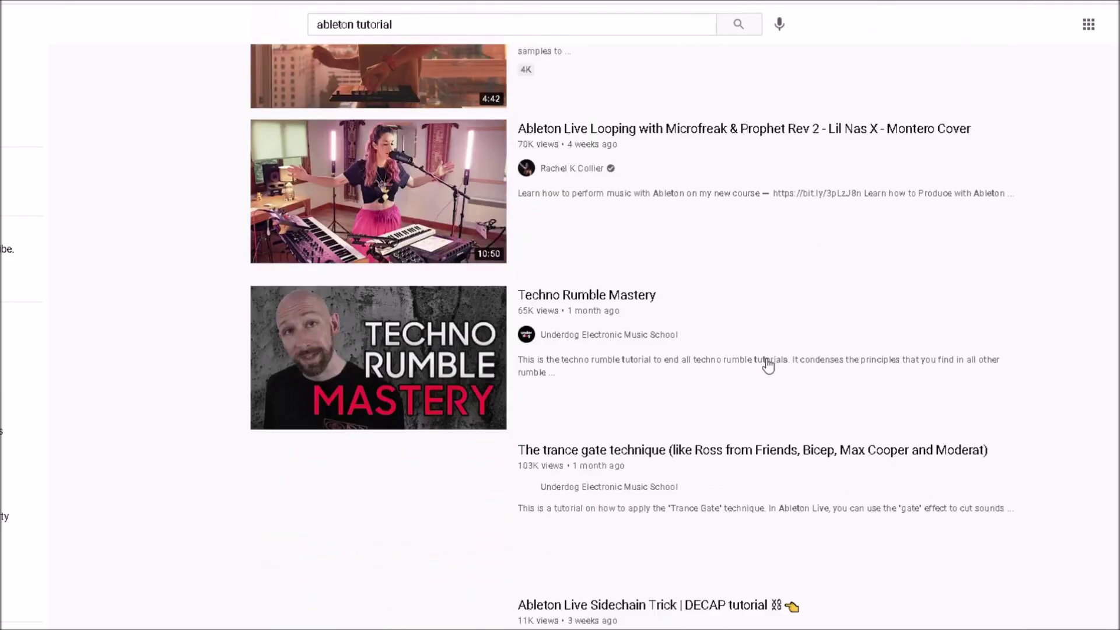
scroll(768, 365, "down", 12)
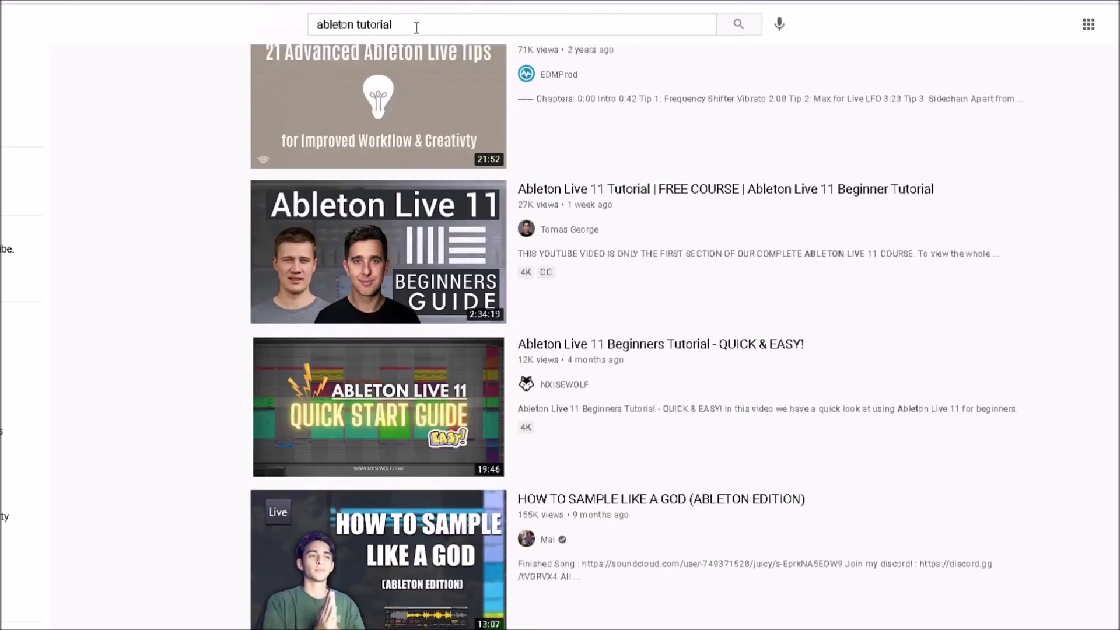
triple_click(417, 27)
type("fl studio tutorial")
key("Return")
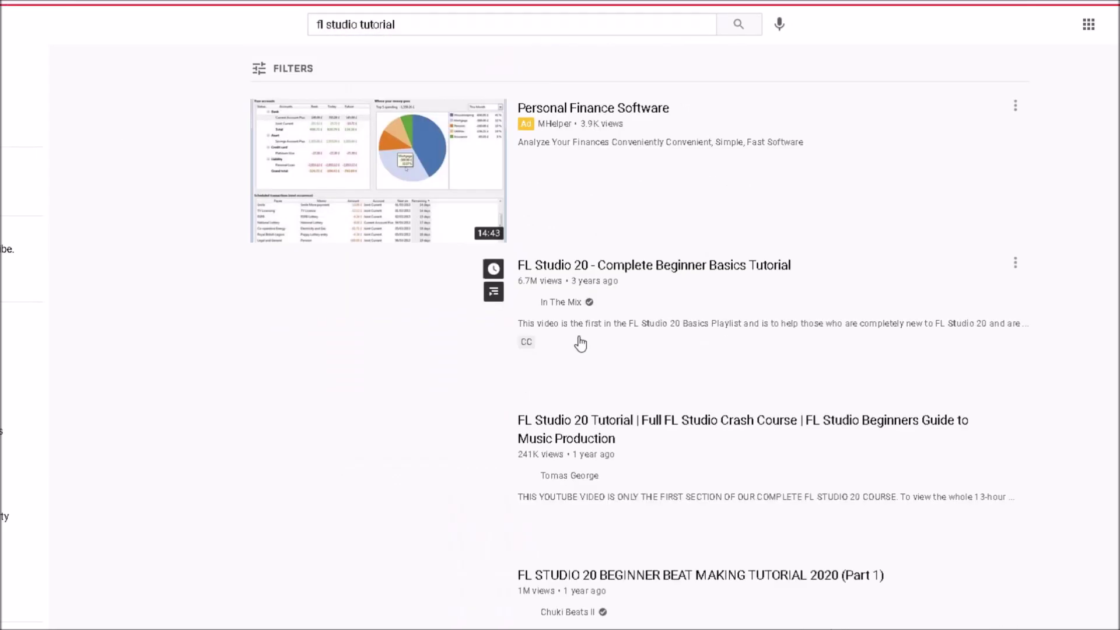
scroll(1080, 207, "down", 10)
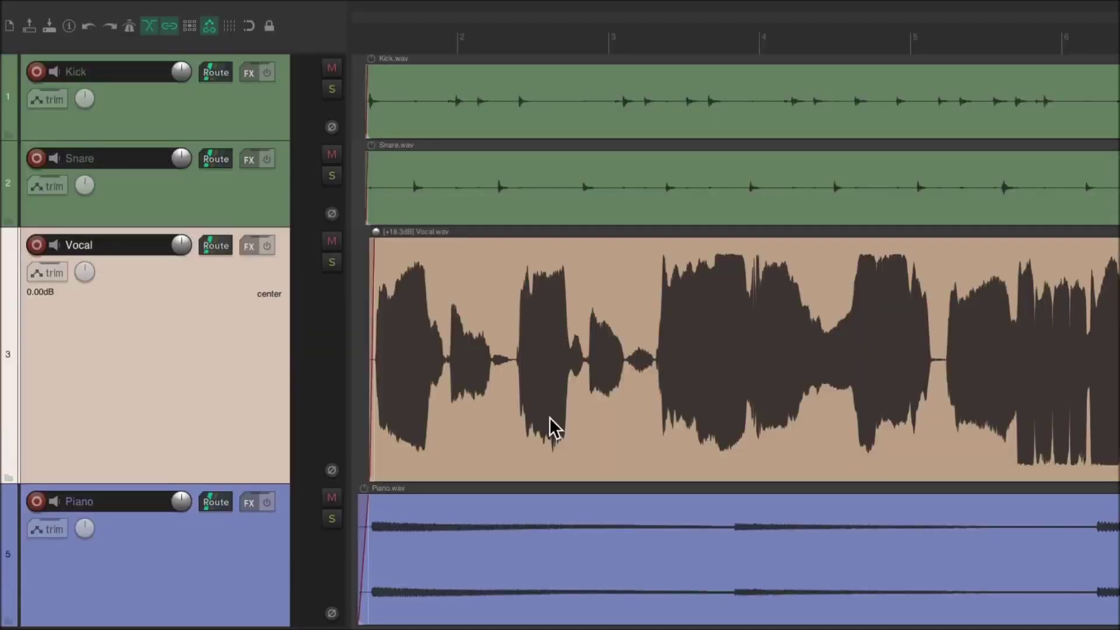
Shrink the waveform peaks display using the Peaks: Decrease peaks view gain action.
key("shift+Down")
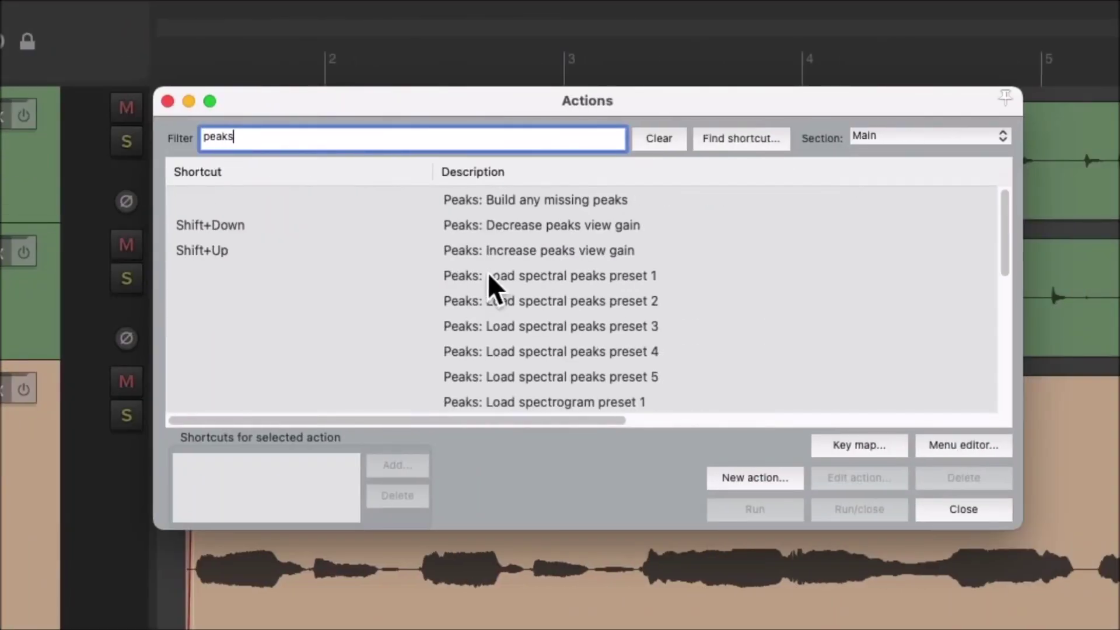
left_click(508, 260)
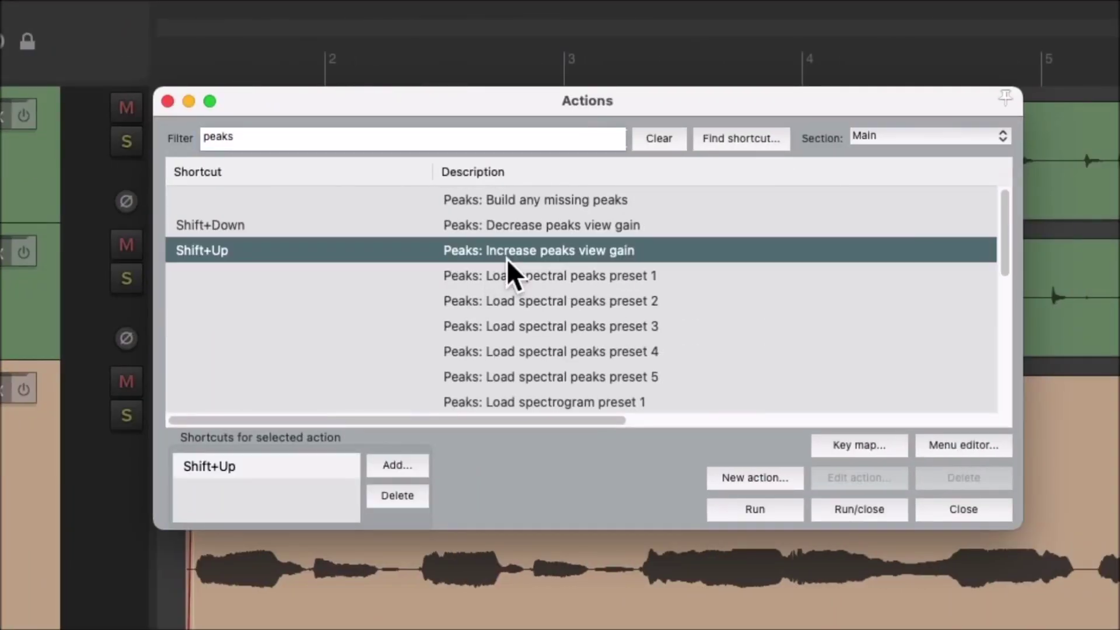
left_click(352, 231)
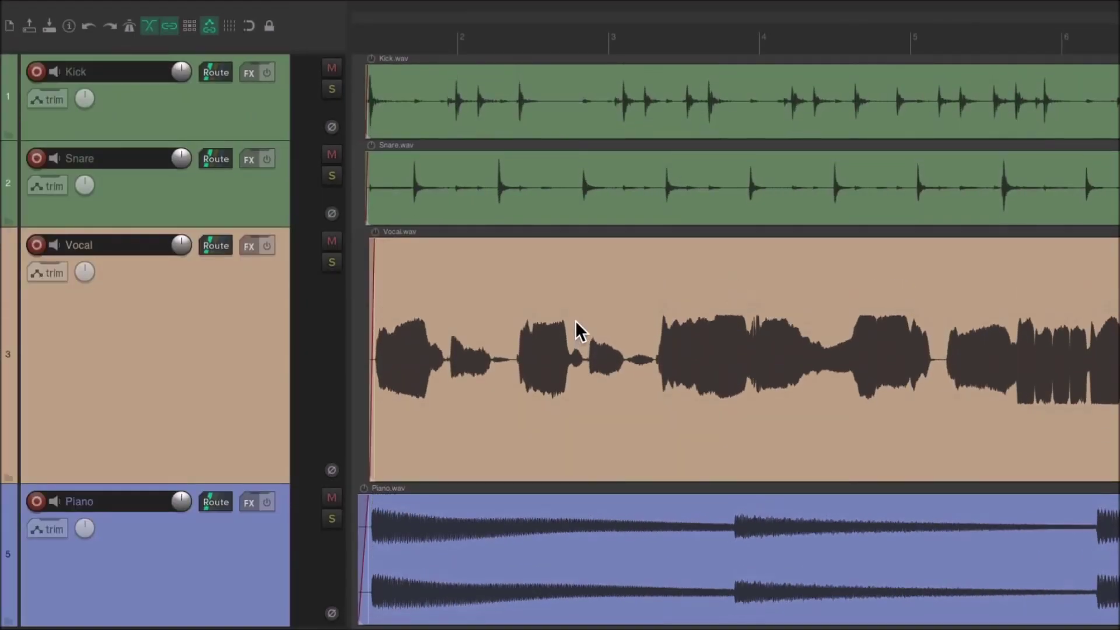
key("shift+Down")
Raise the Snare item's gain to +13.6dB, then enlarge the waveform peaks view again.
left_click_drag(378, 150, 377, 51)
key("shift+Up")
key("shift+Up")
key("shift+Up")
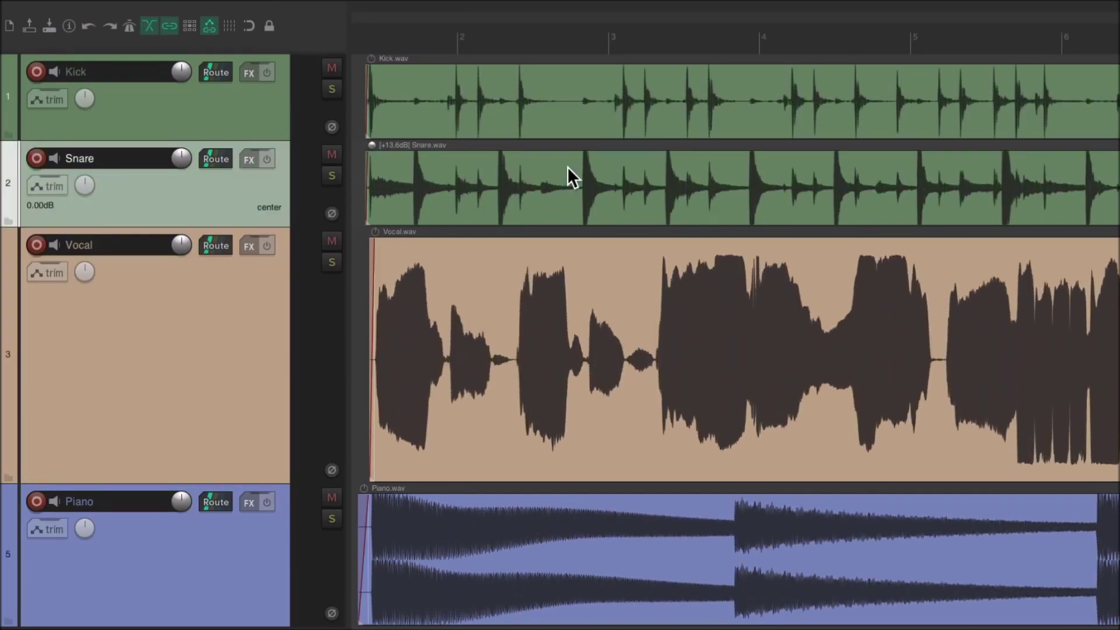
key("shift+Down")
key("shift+Down")
key("shift+Down")
key("shift+Up")
key("shift+Up")
key("shift+Up")
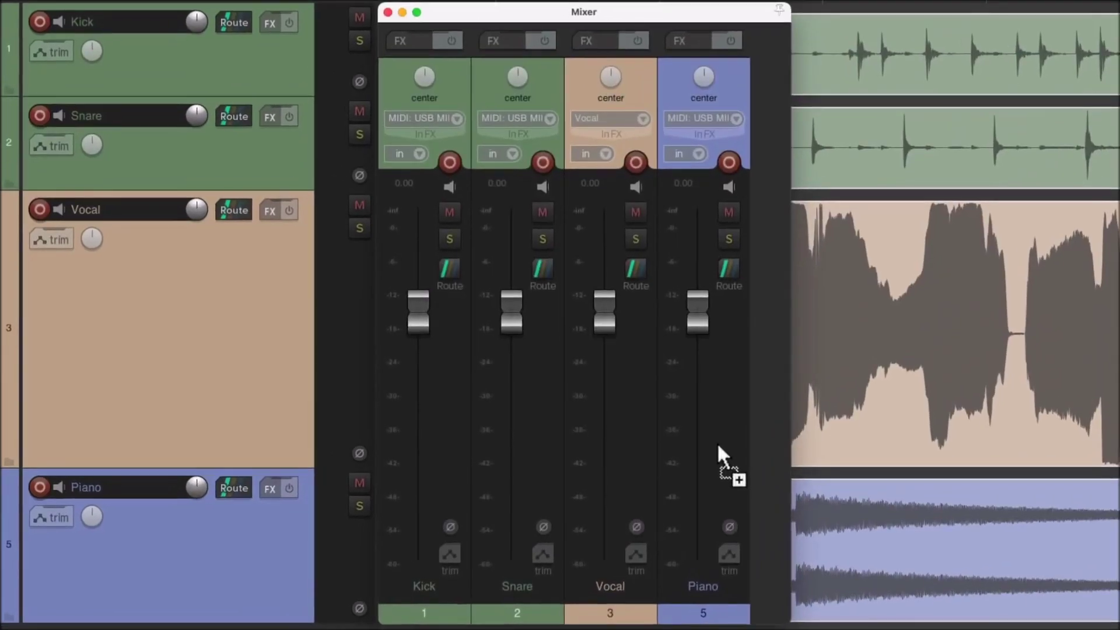
scroll(717, 449, "down", 5)
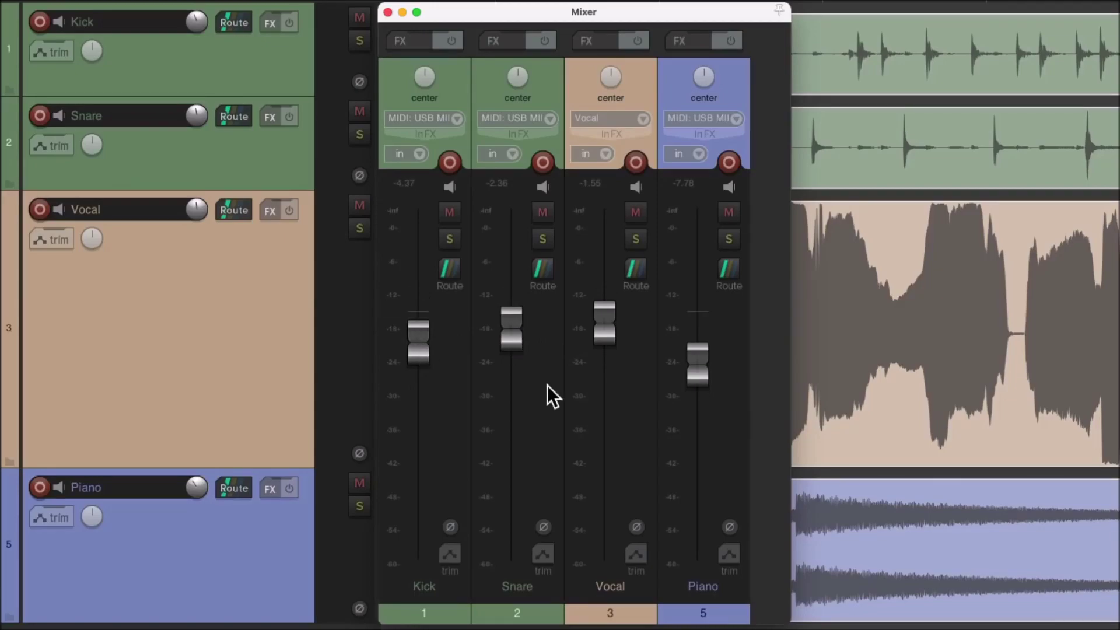
scroll(611, 289, "up", 7)
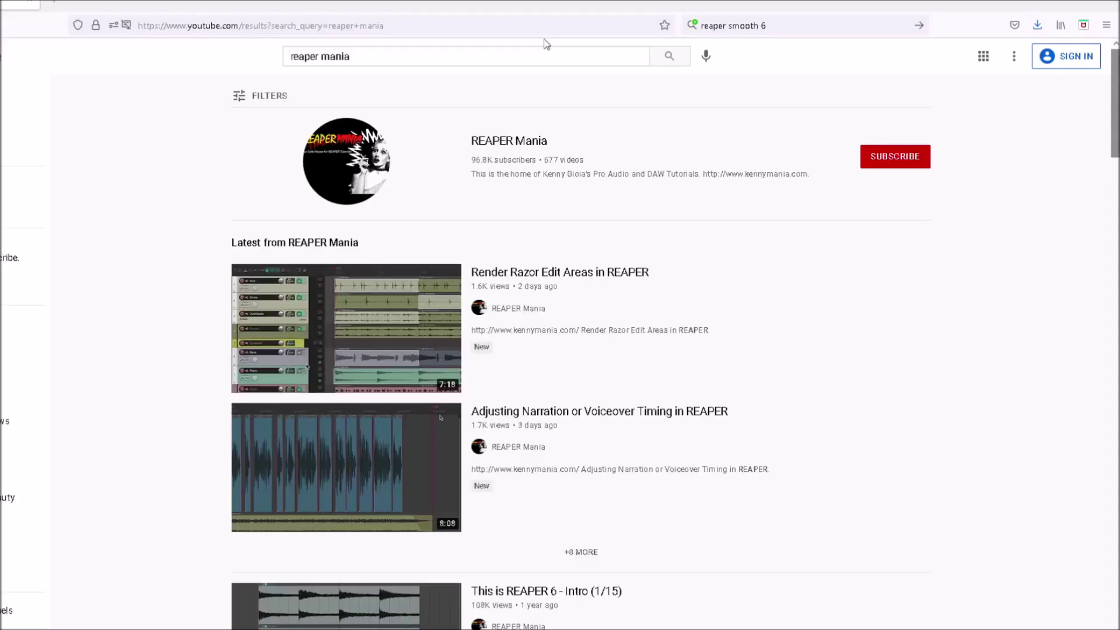
Open the REAPER Mania channel and browse Home rows like This is REAPER 6 and First MIDI Song.
left_click(500, 143)
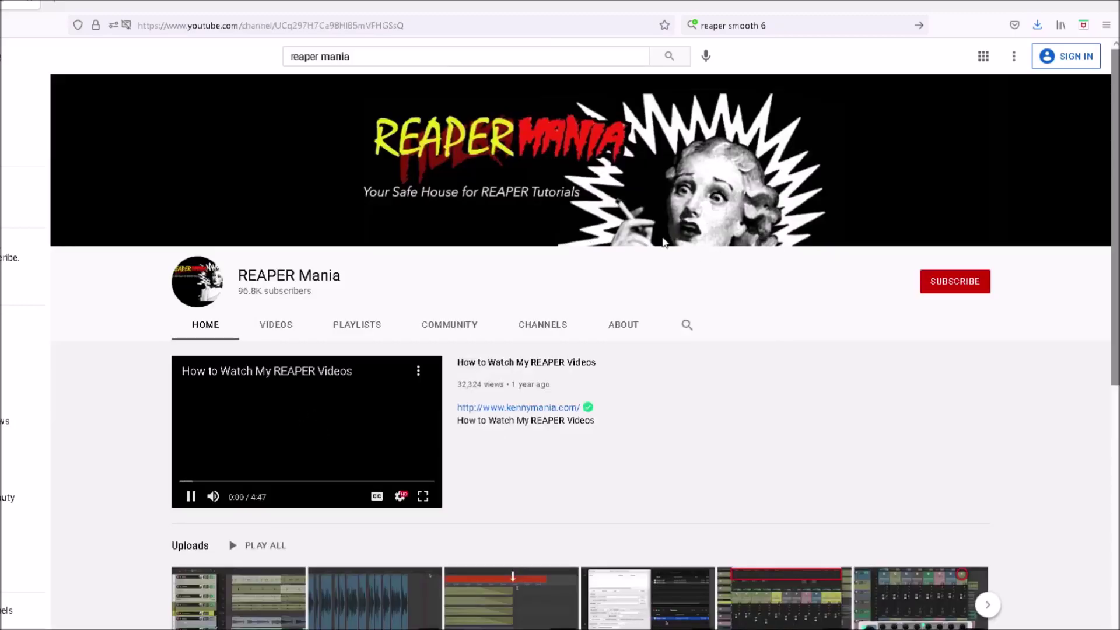
scroll(711, 366, "down", 2)
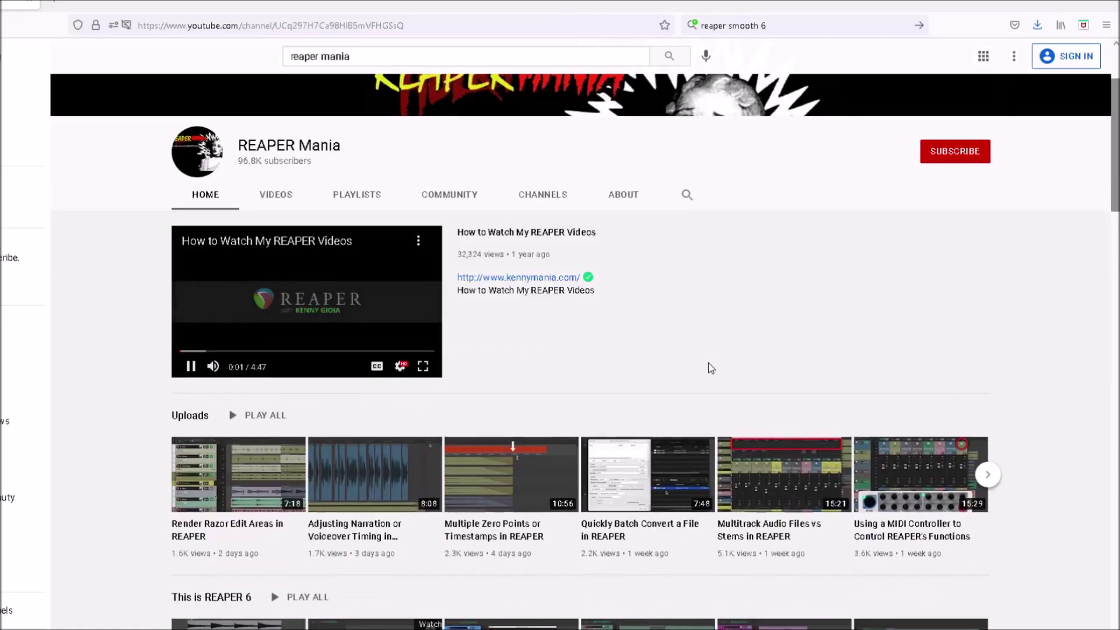
scroll(710, 367, "down", 4)
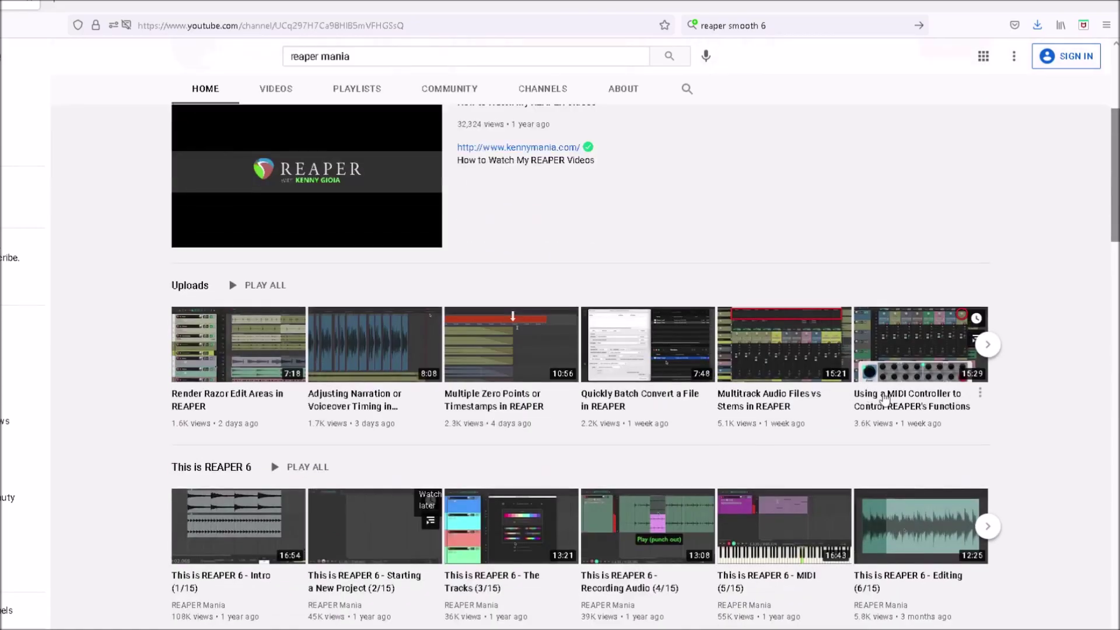
scroll(969, 412, "down", 5)
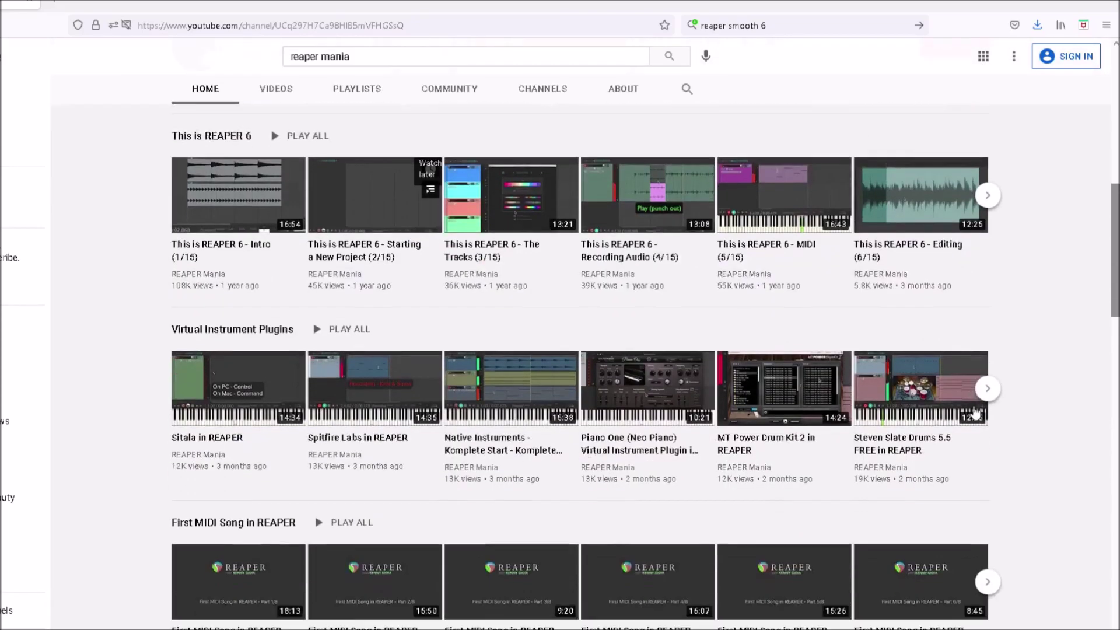
scroll(1013, 419, "down", 1)
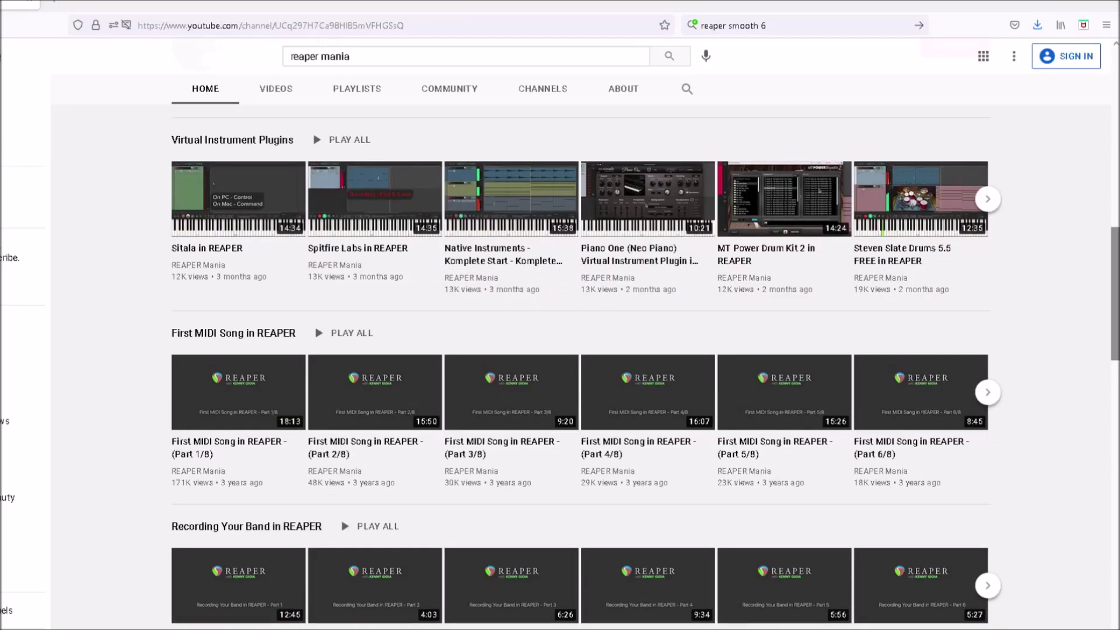